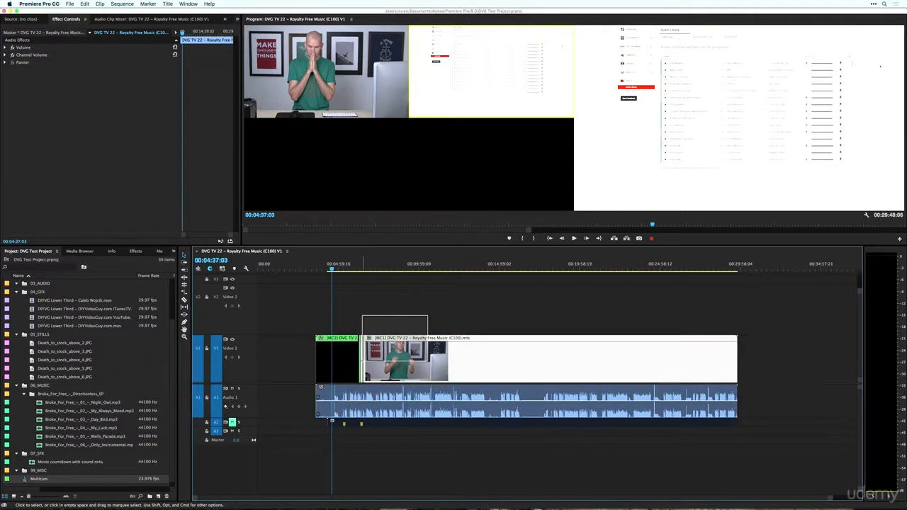
- Delete the camera 1 section so camera 2 fills the video track, and cut to camera 1 from 00:04:18:16 onward
key("Delete")
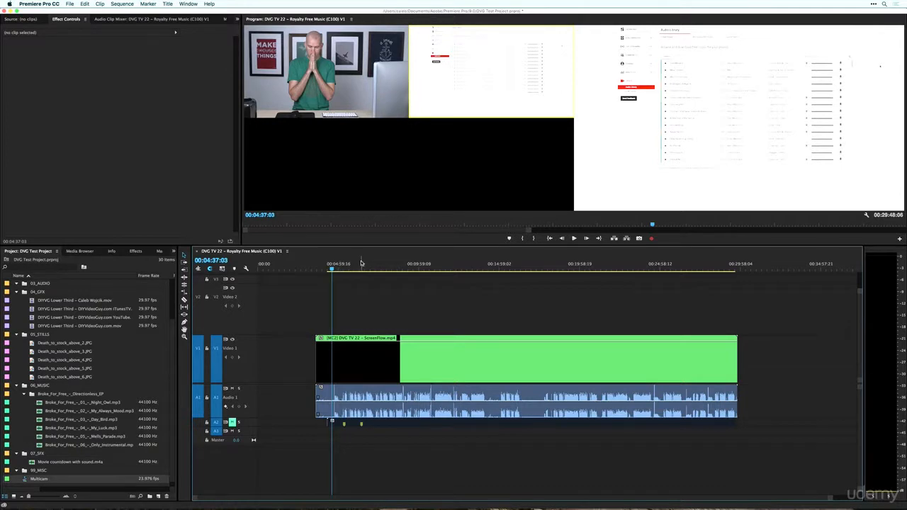
left_click_drag(333, 268, 326, 269)
left_click(344, 360)
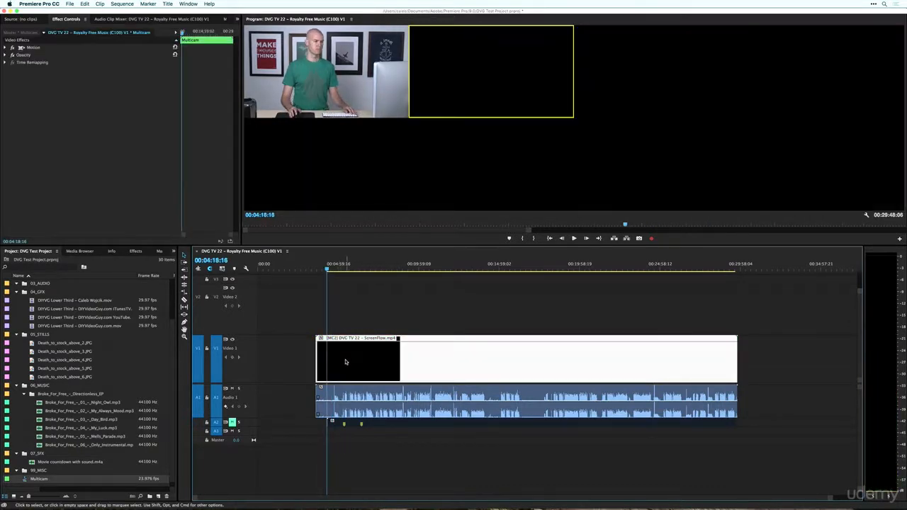
key("1")
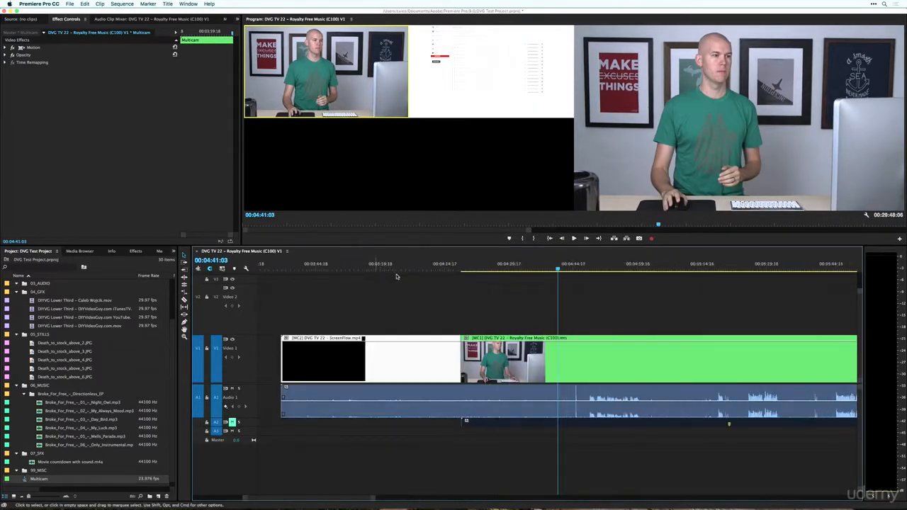
- Expand the Audio 2 track and split all tracks at 00:04:48:09, between the clap and the start of speech
key("=")
left_click_drag(533, 268, 595, 270)
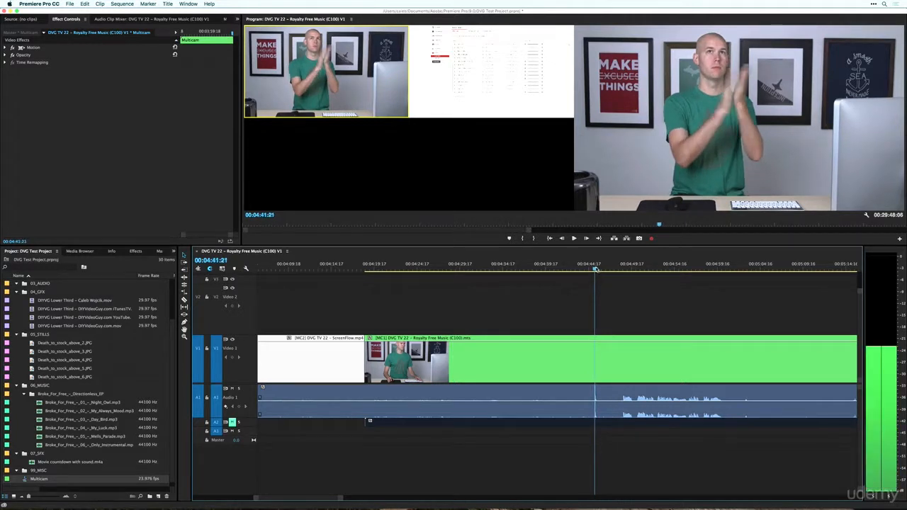
key("Right")
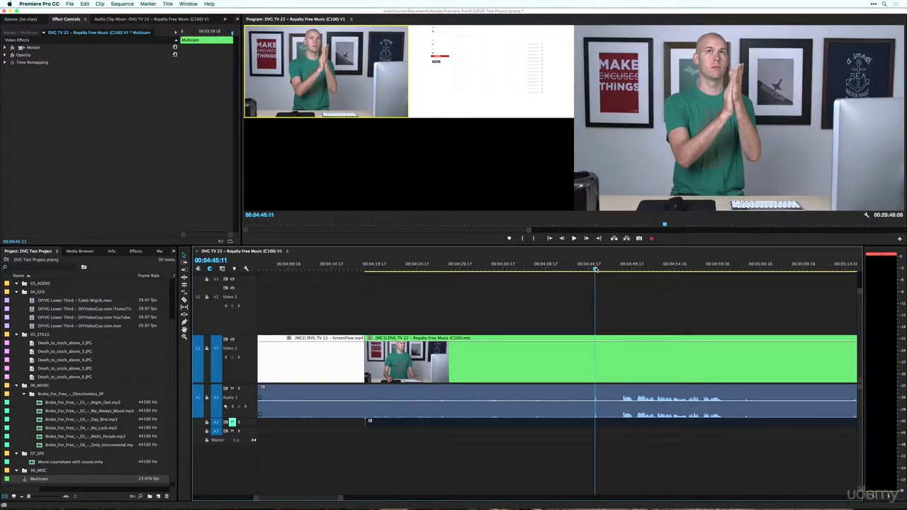
double_click(246, 423)
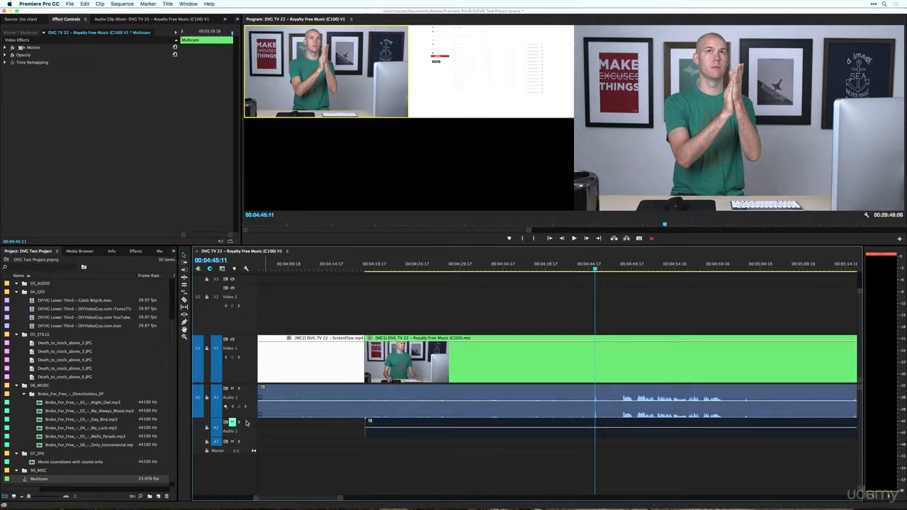
left_click_drag(596, 266, 621, 265)
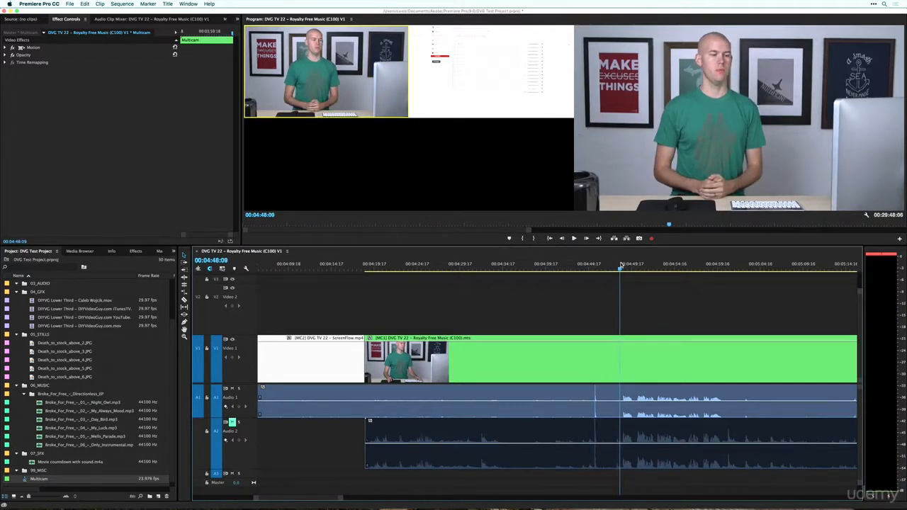
left_click(621, 353, "shift")
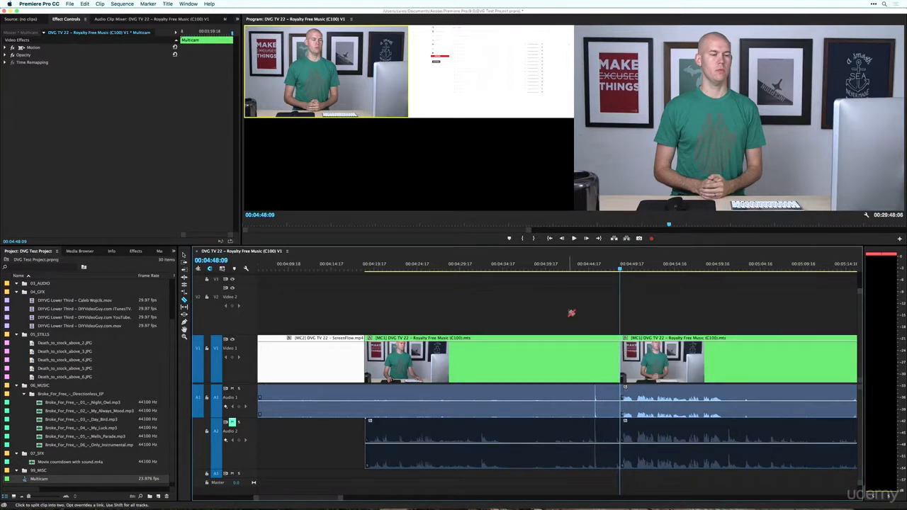
- Ripple delete all clips before the 00:04:48:09 split and remove the remaining empty gap at the start of the sequence
key("v")
left_click_drag(340, 306, 601, 486)
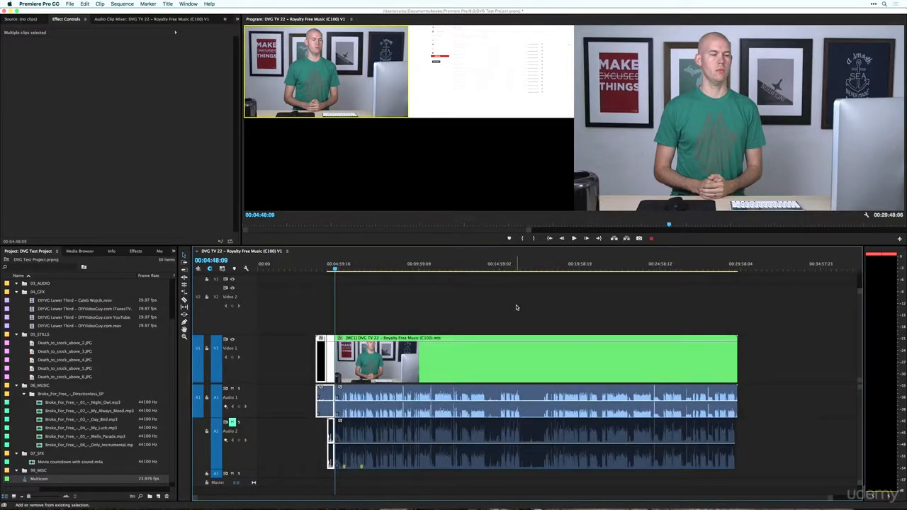
key("shift+Delete")
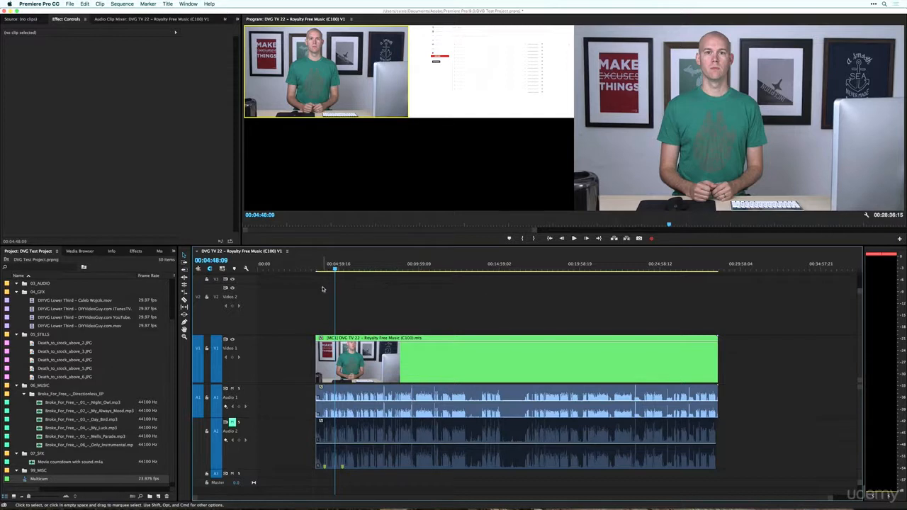
left_click(294, 348)
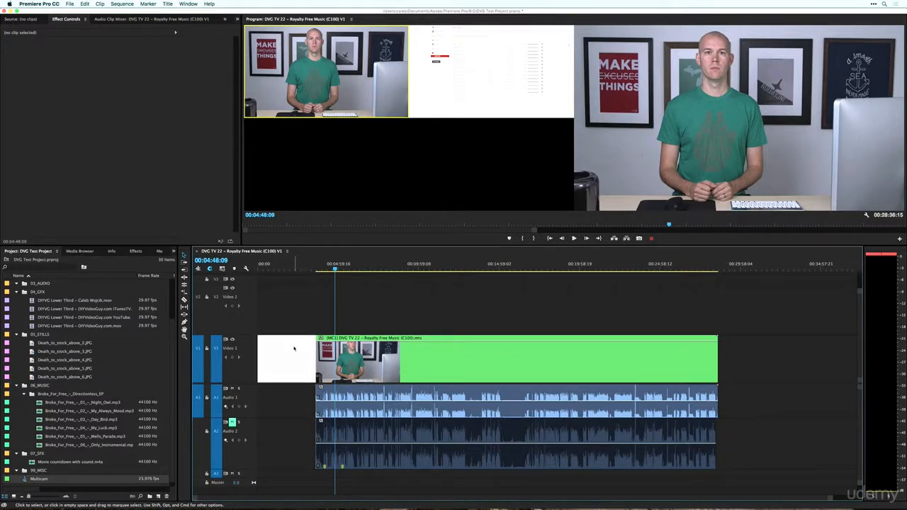
key("Delete")
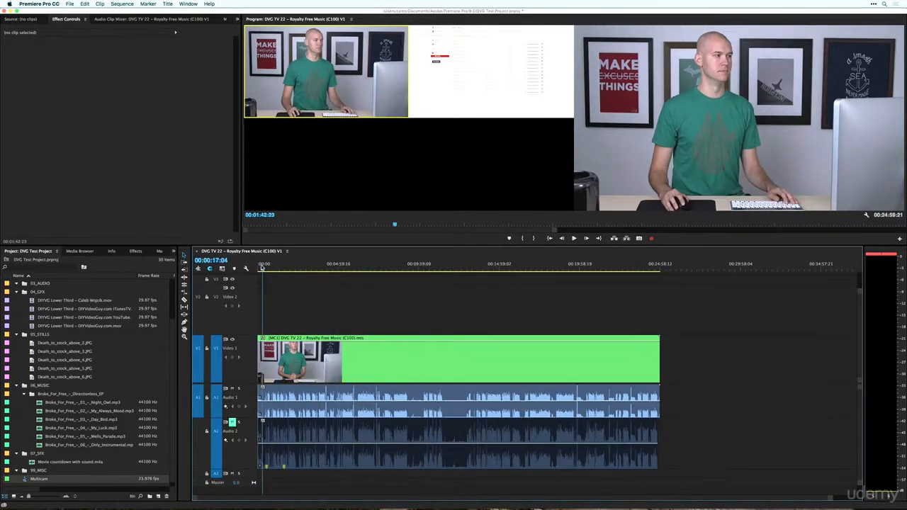
- Return to the start of the sequence and collapse the Audio 2 track
key("Home")
key("backslash")
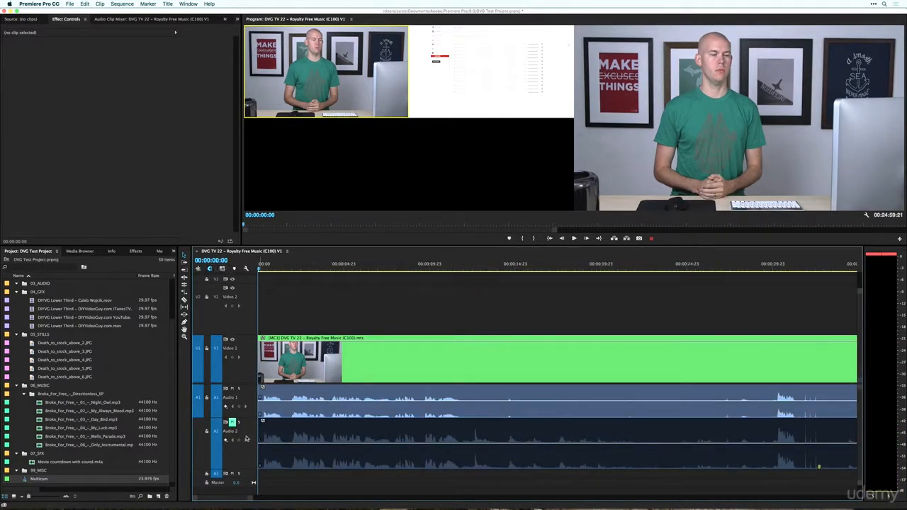
scroll(247, 442, "down", 4)
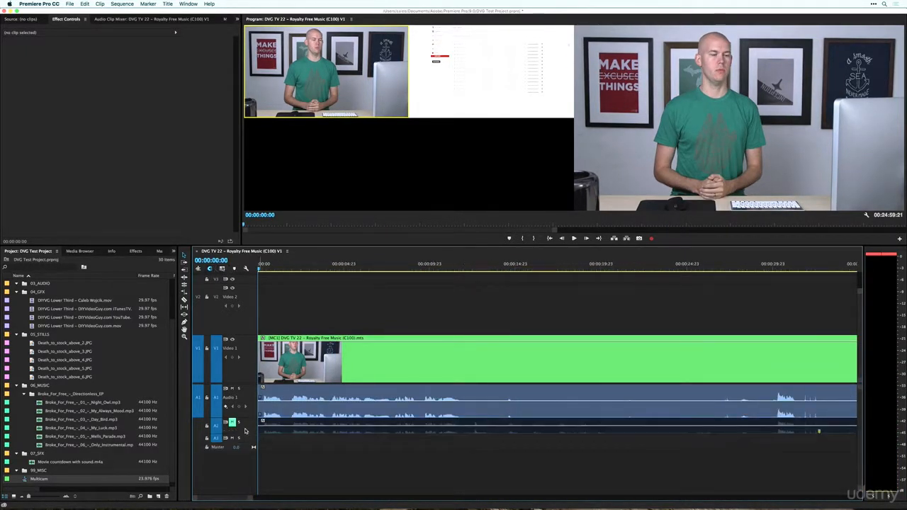
- Examine the Audio 1 waveform and the footage around its spike near 00:19:51 to identify the clap marker
left_click(349, 391)
key("backslash")
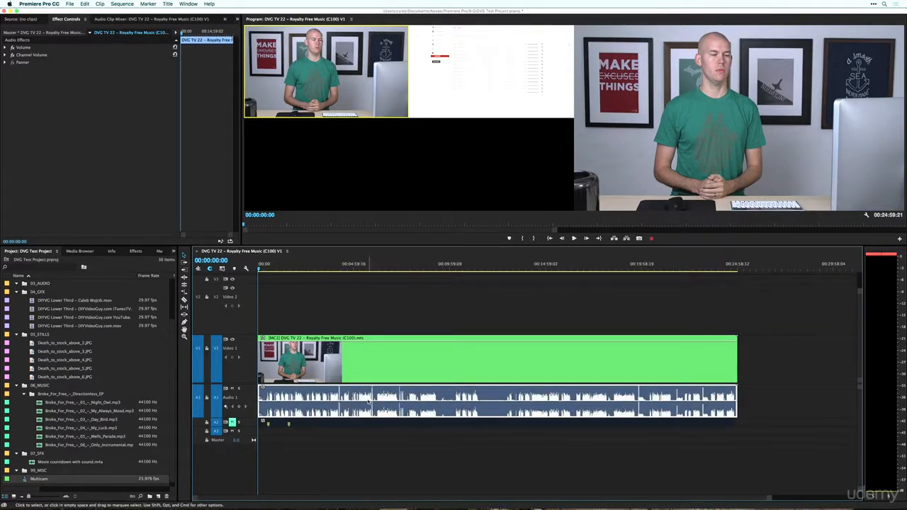
left_click(639, 268)
key("space")
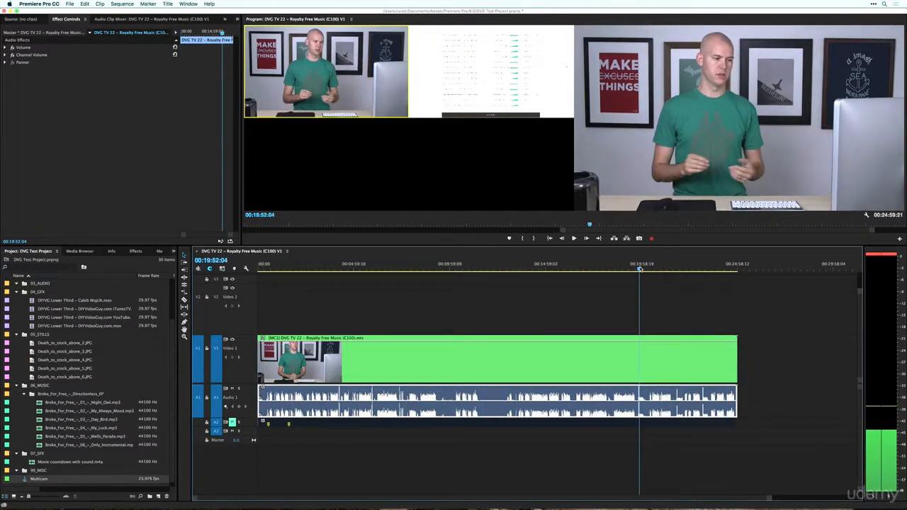
left_click(637, 269)
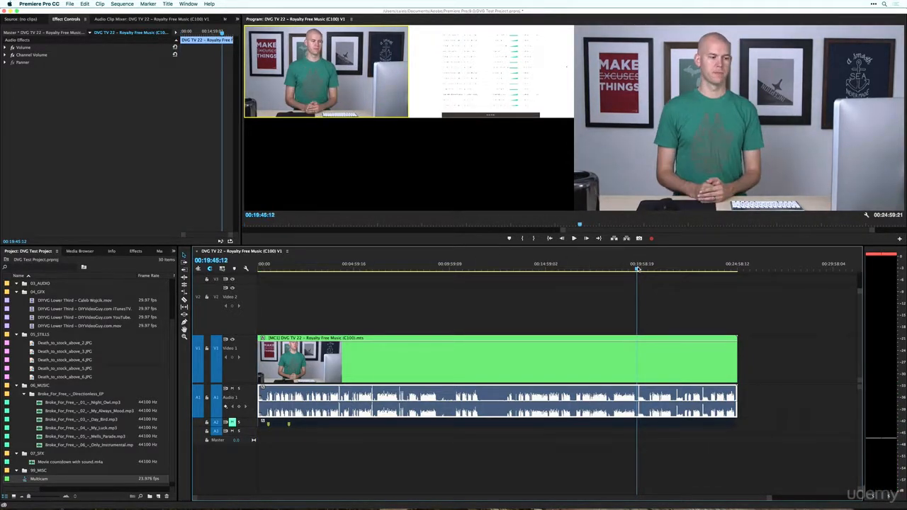
left_click(639, 268)
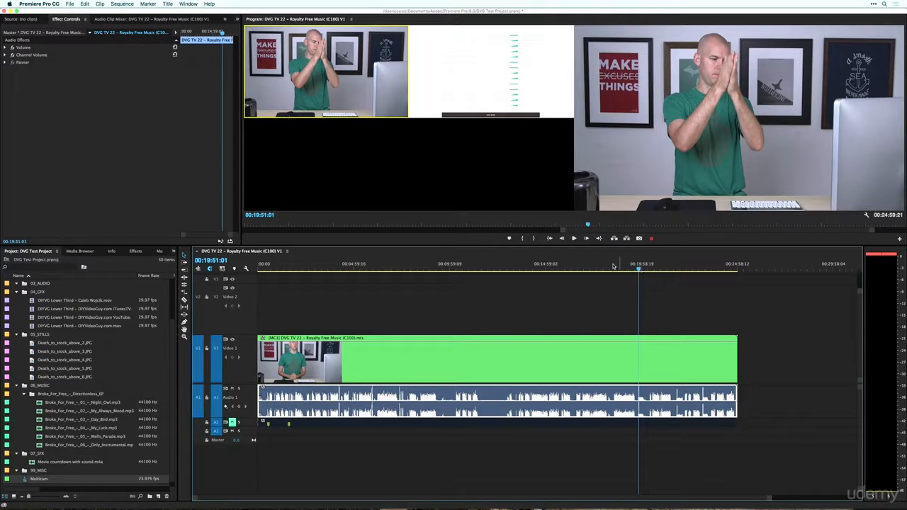
left_click_drag(383, 264, 576, 269)
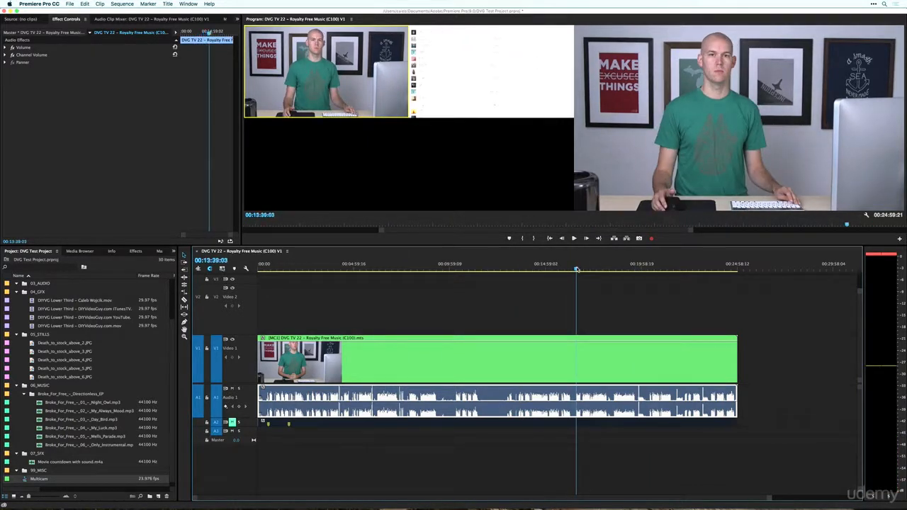
- Find where speech resumes after the long pause and split all tracks at 00:16:36:01
key("=")
key("=")
key("=")
key("=")
key("=")
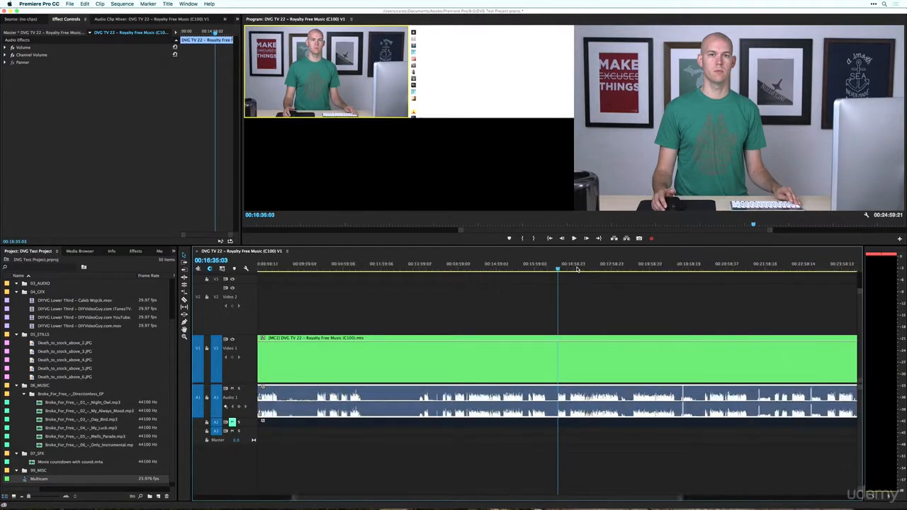
left_click(564, 268)
key("space")
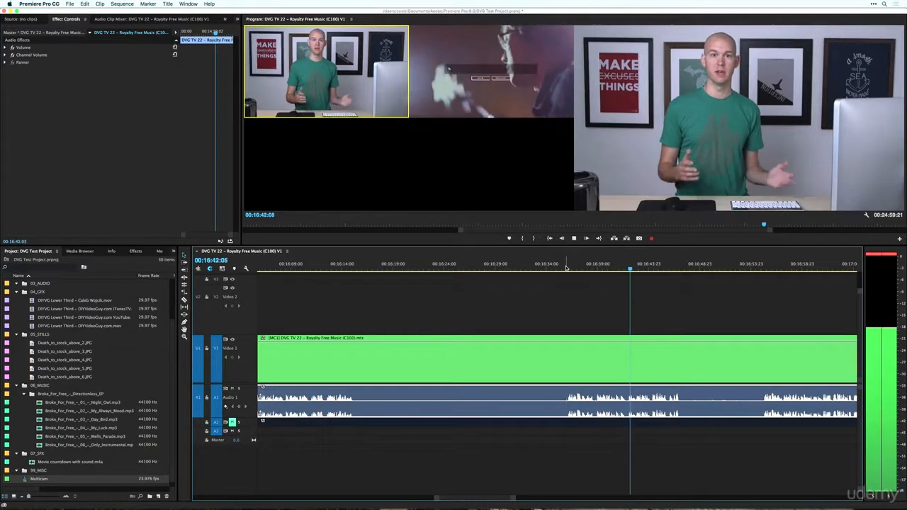
key("space")
left_click(567, 269)
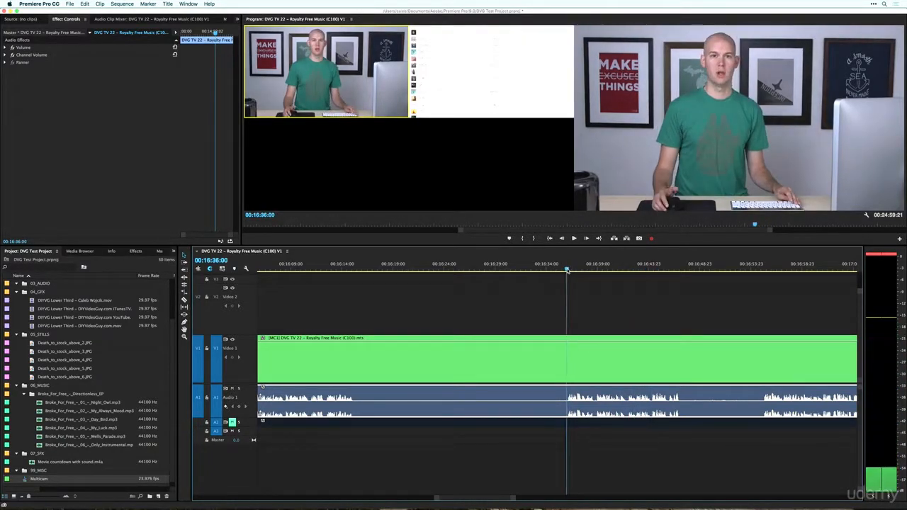
key("c")
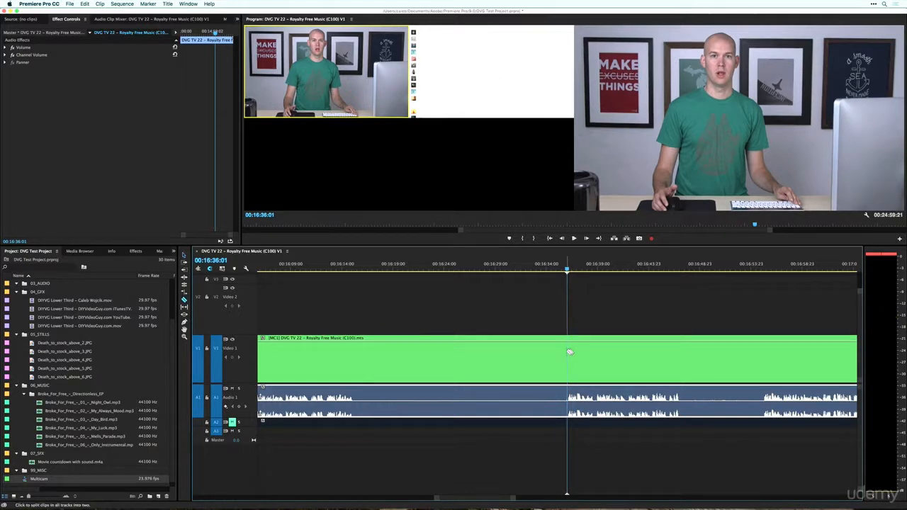
left_click(570, 352)
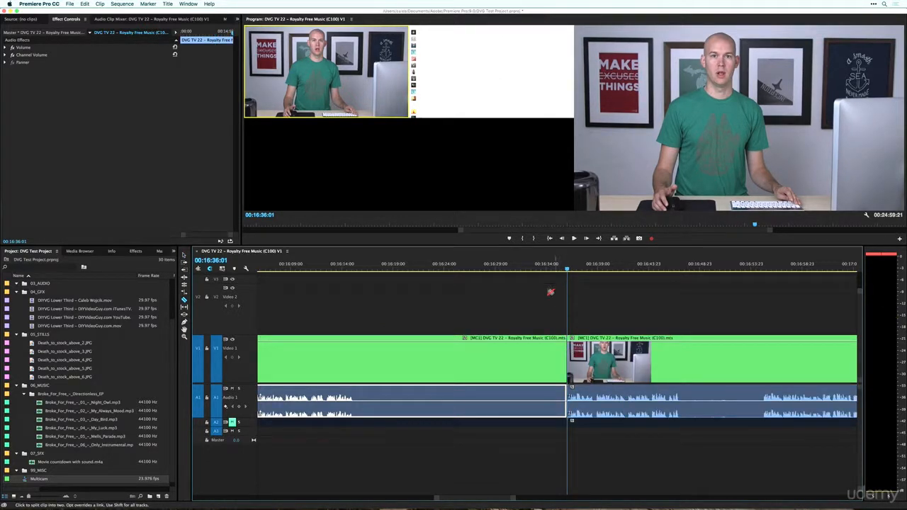
- Split all tracks just after the preceding speech ends and delete the silent section up to 00:16:36:01, leaving the gap open
left_click(377, 361)
key("v")
left_click_drag(431, 314, 518, 461)
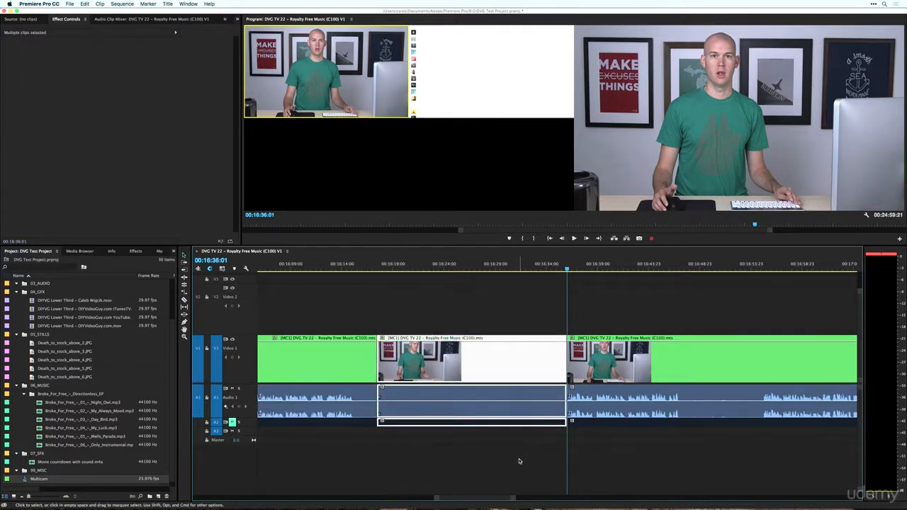
key("Delete")
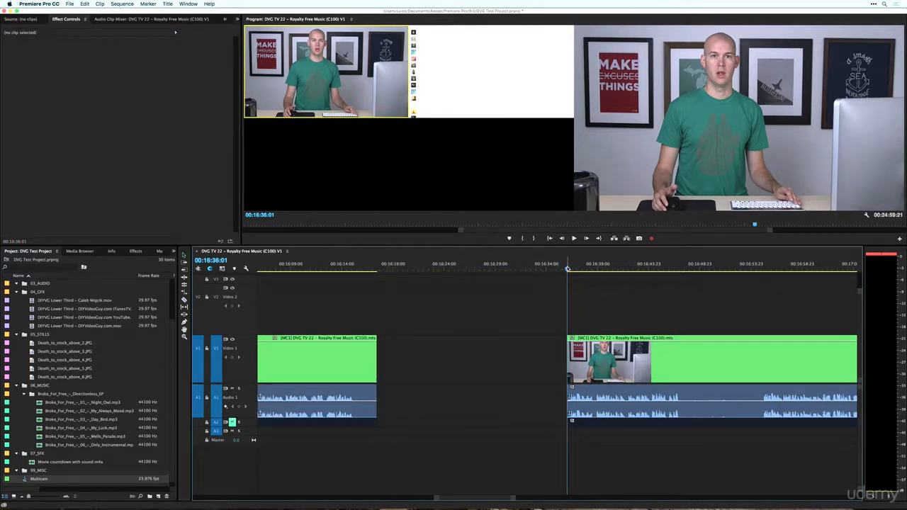
- Try cutting from camera 1 to camera 2 at 00:16:37:21, play the cut, and restore camera 1
key("space")
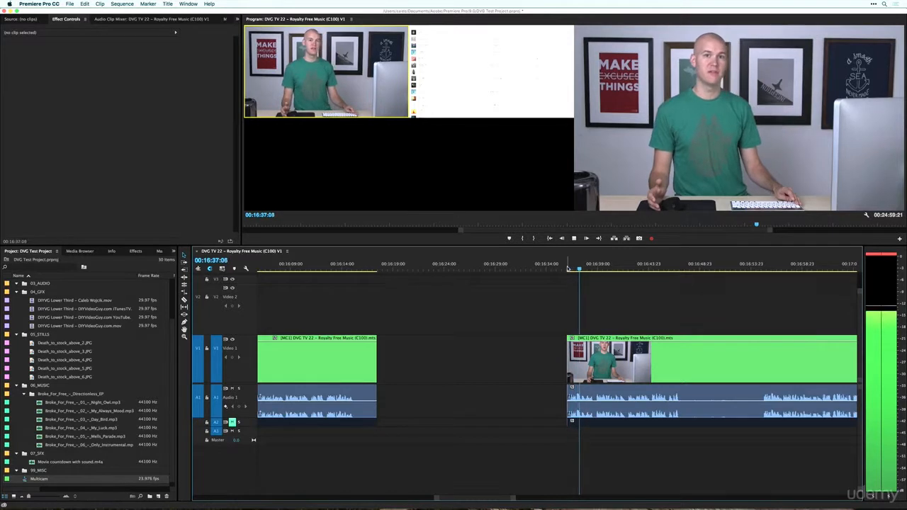
key("space")
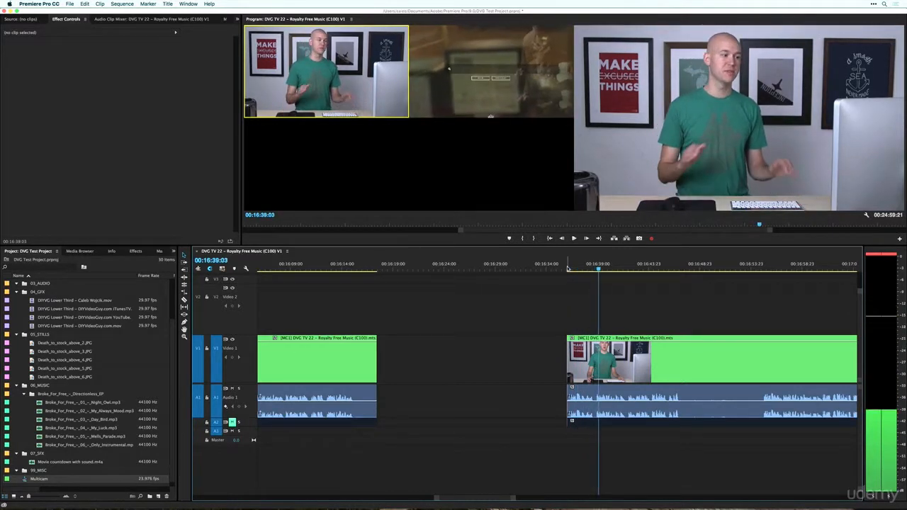
left_click_drag(598, 269, 586, 270)
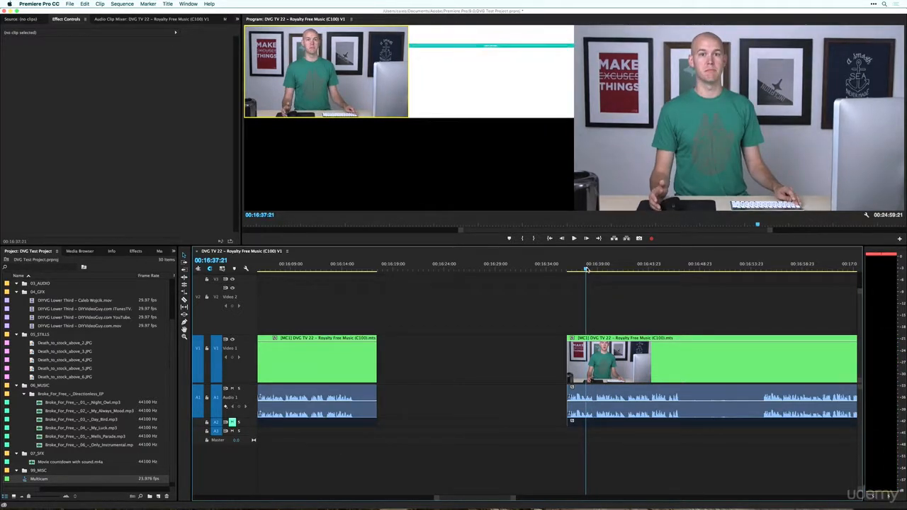
key("2")
key("space")
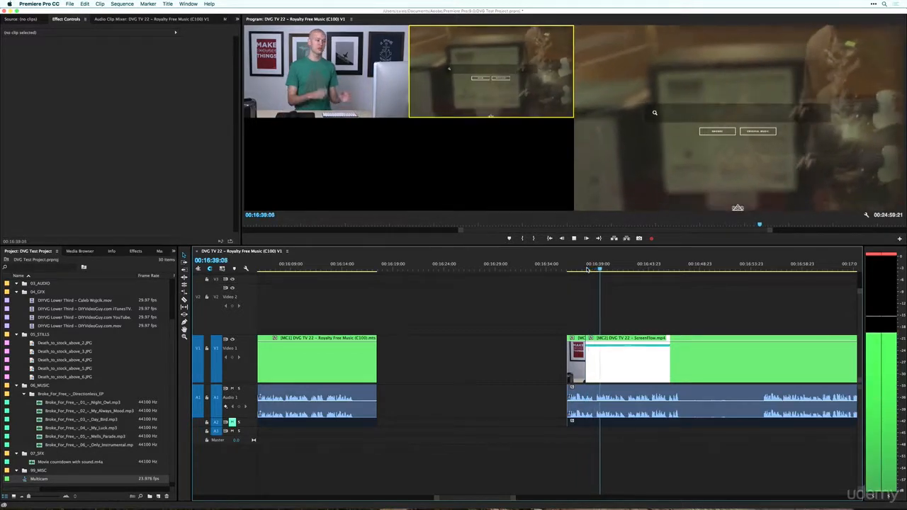
left_click(586, 269)
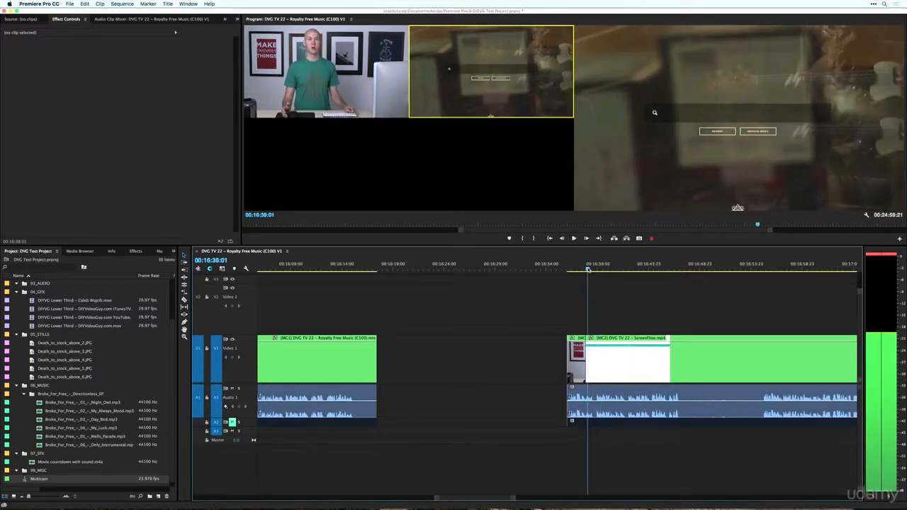
left_click_drag(588, 269, 586, 270)
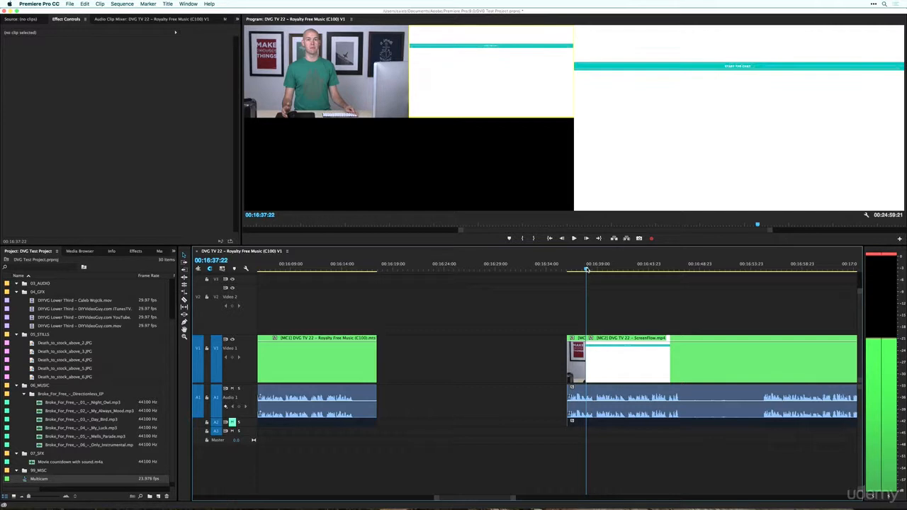
key("1")
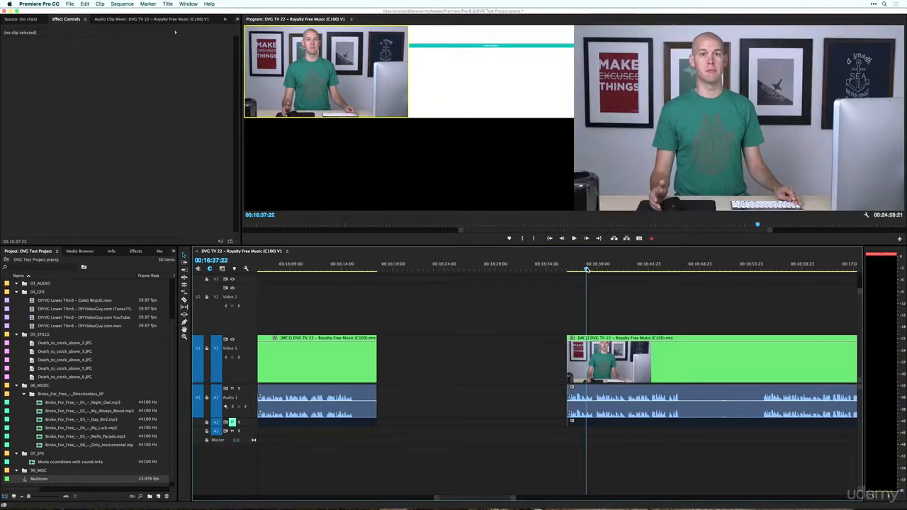
- Cut the multicam clip to camera 2, the ScreenFlow recording, at 00:16:38:02
left_click_drag(586, 270, 589, 270)
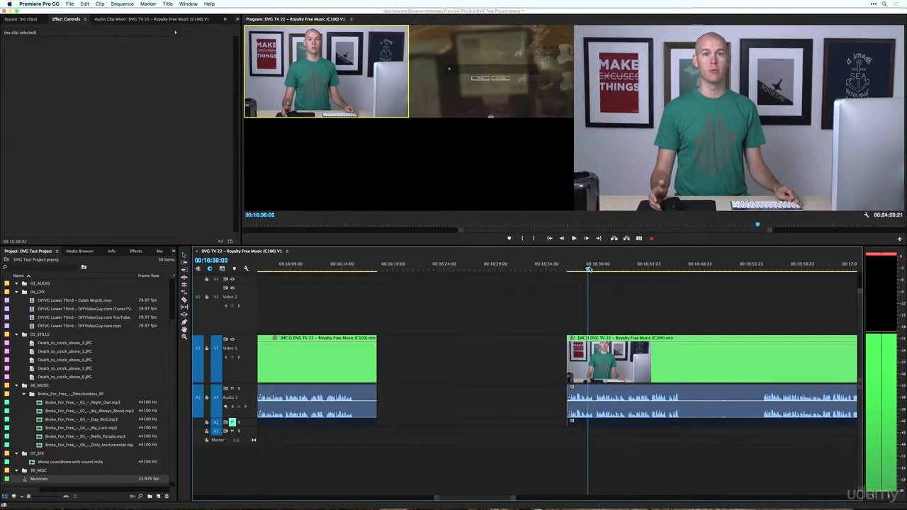
key("2")
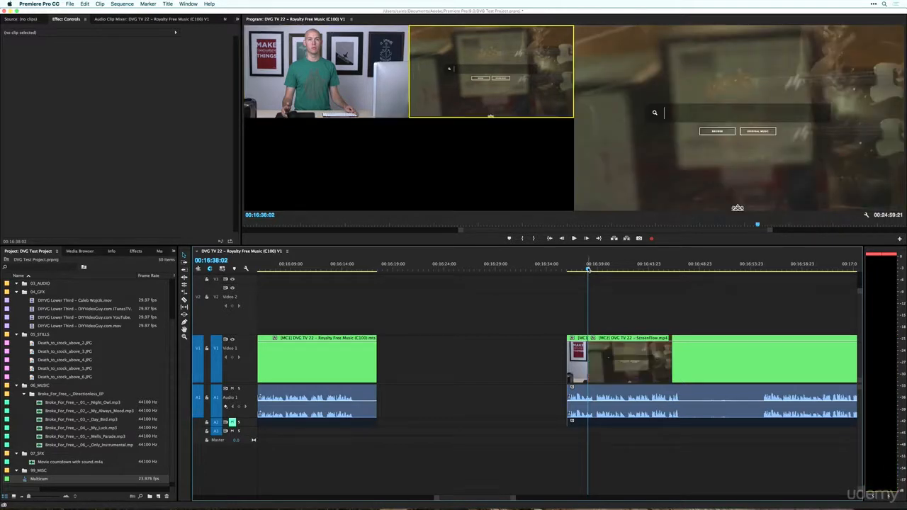
- Open the source Multicam sequence in the timeline and move its playhead to 00:04:39:12
left_click_drag(589, 270, 599, 270)
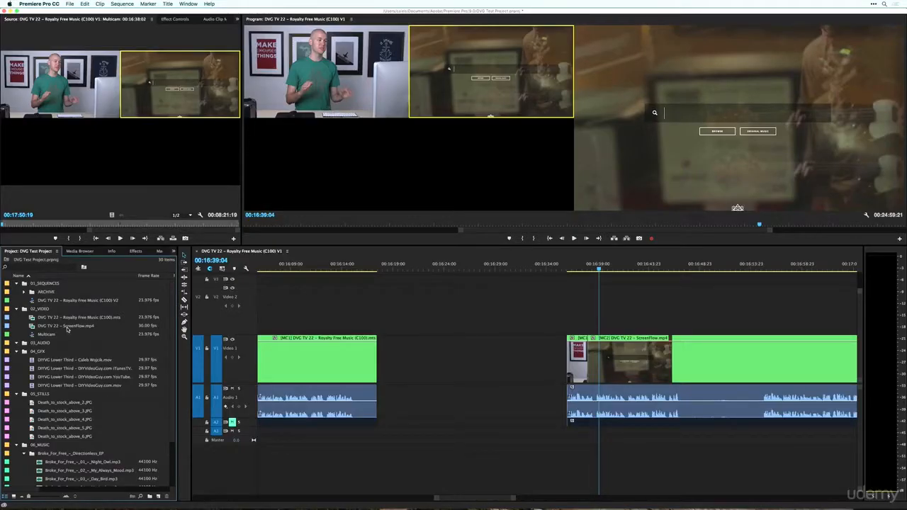
left_click(32, 336)
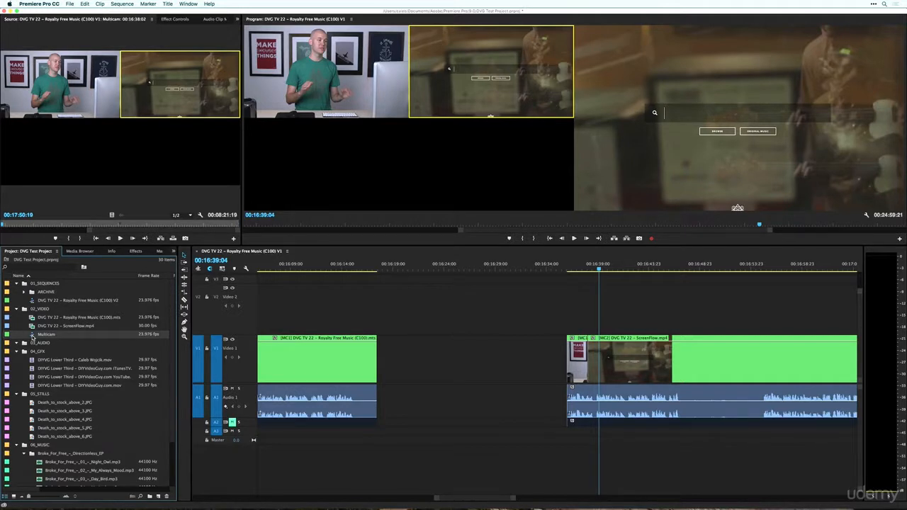
double_click(32, 335)
left_click_drag(276, 267, 360, 374)
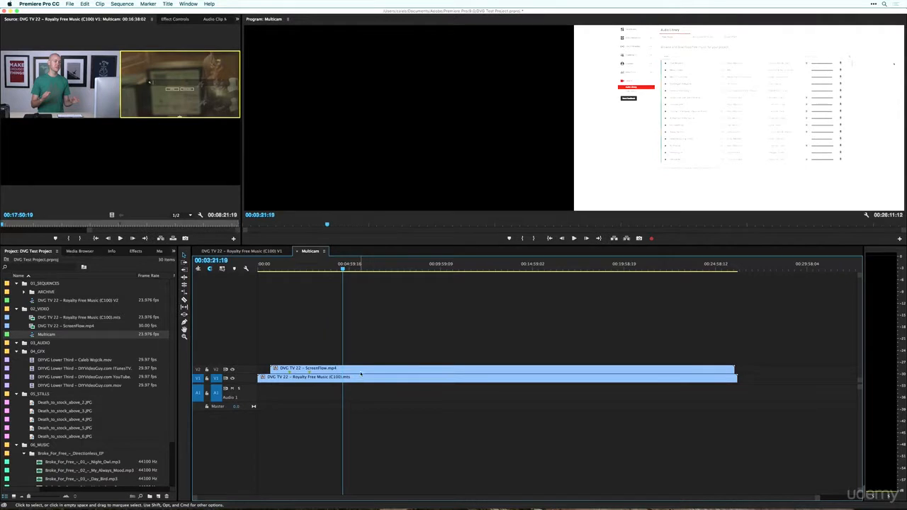
- Set the ScreenFlow clip's Scale to 75 in the Multicam sequence and return to the Royalty Free Music V1 sequence
left_click(360, 371)
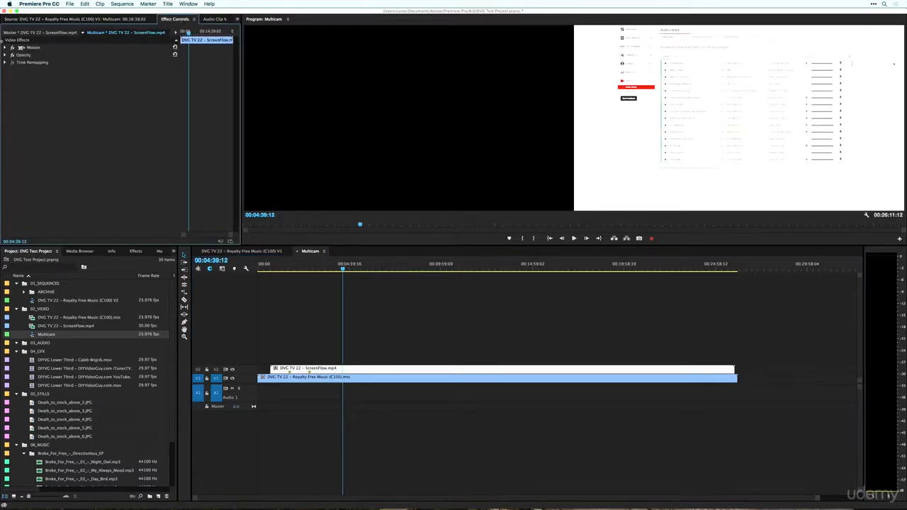
left_click(5, 48)
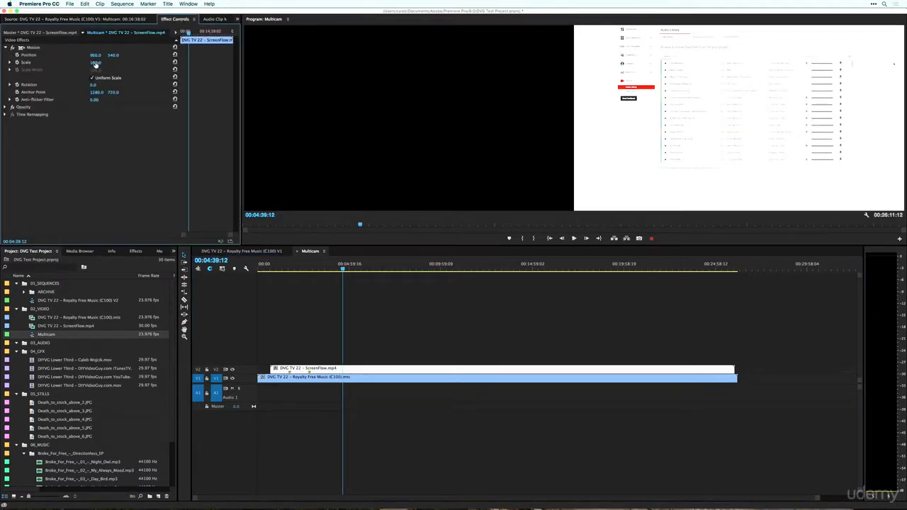
left_click_drag(95, 62, 78, 62)
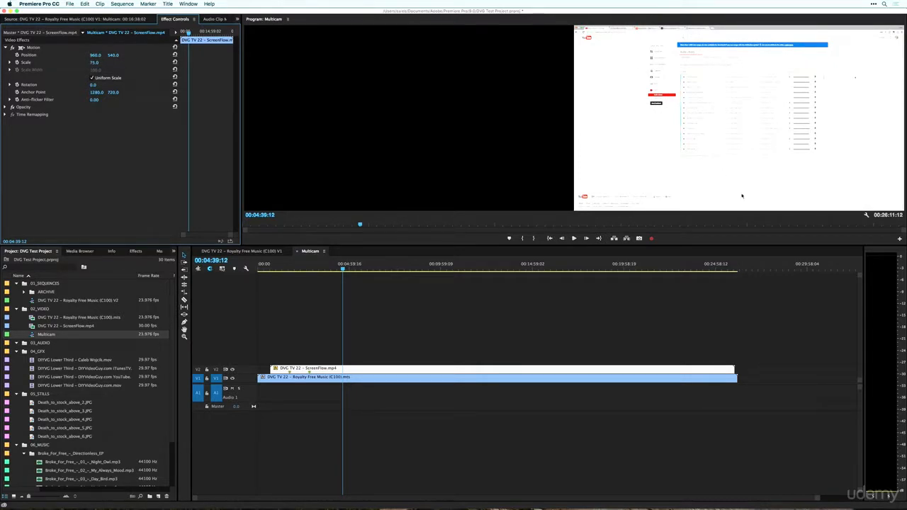
left_click(276, 254)
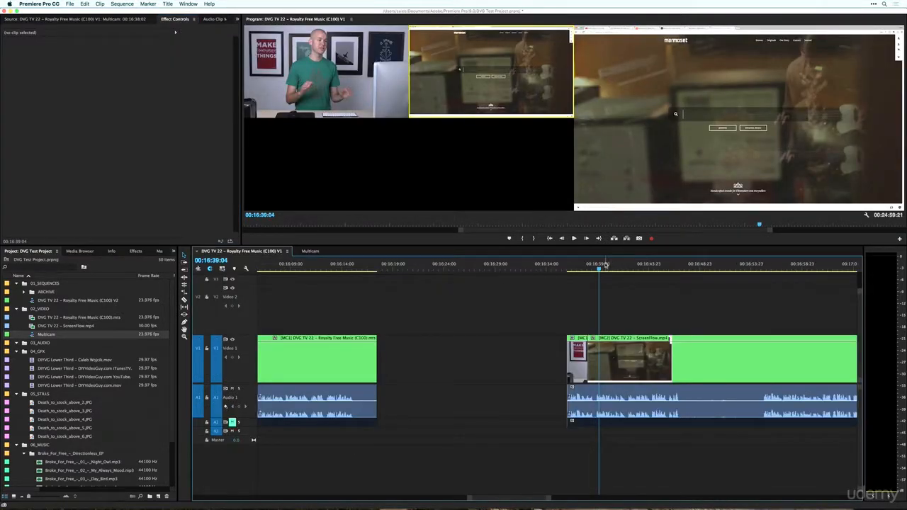
- Cut the multicam clip back to camera 1, the talking head, a few seconds after the ScreenFlow cut
key("space")
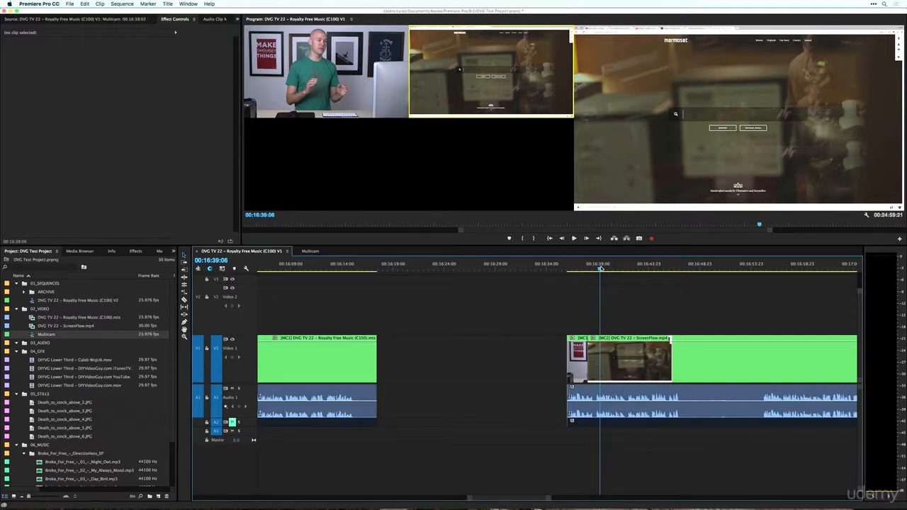
left_click_drag(590, 266, 617, 270)
key("1")
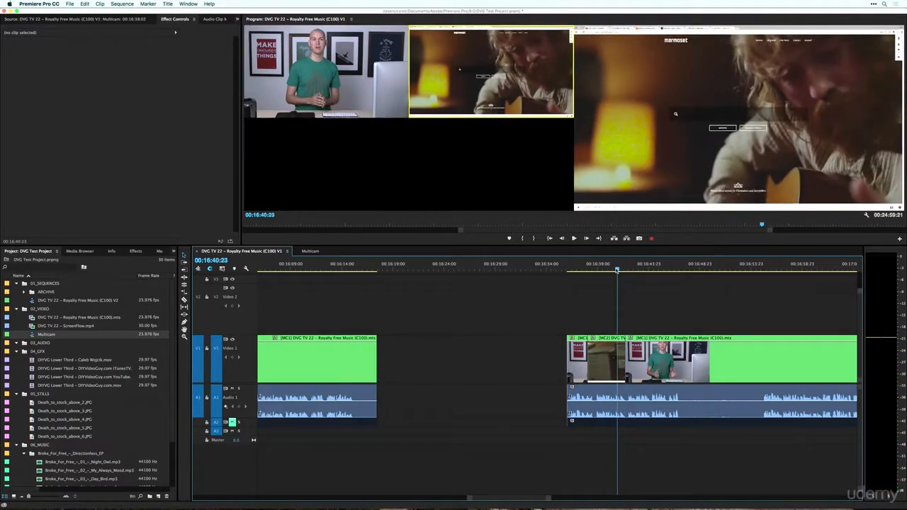
- Play on from 00:16:40:23 and cut to camera 2, the ScreenFlow recording, at 00:16:45:20
key("space")
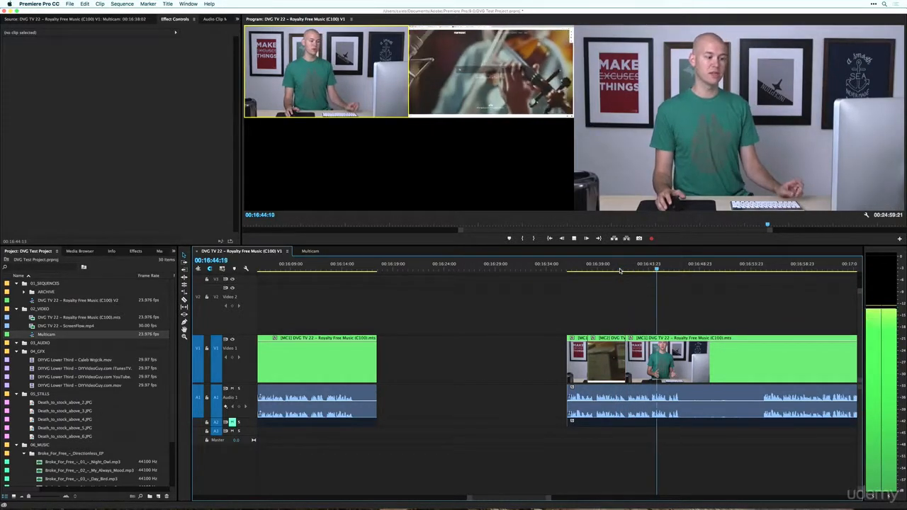
key("space")
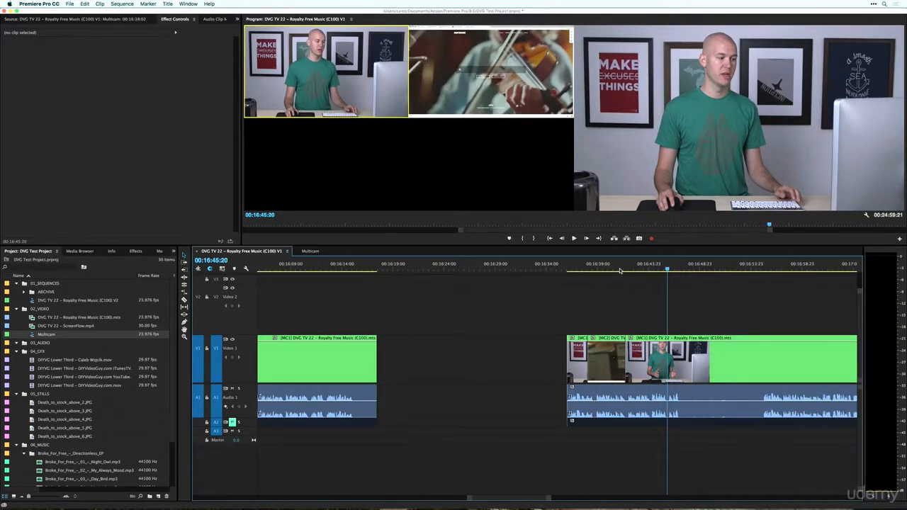
key("2")
- Scrub through the ScreenFlow section between 00:16:58 and 00:17:11 and select the empty gap ahead of it
left_click_drag(664, 269, 840, 272)
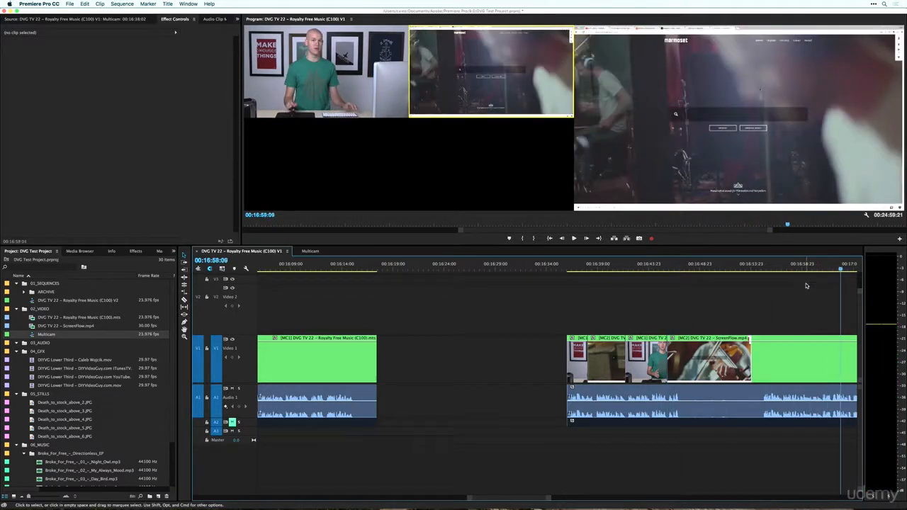
left_click_drag(282, 270, 357, 269)
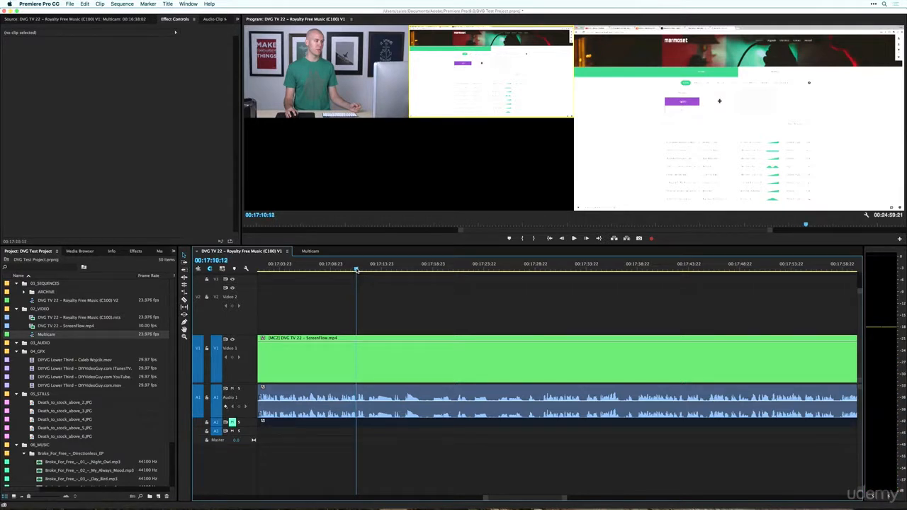
key("minus")
key("minus")
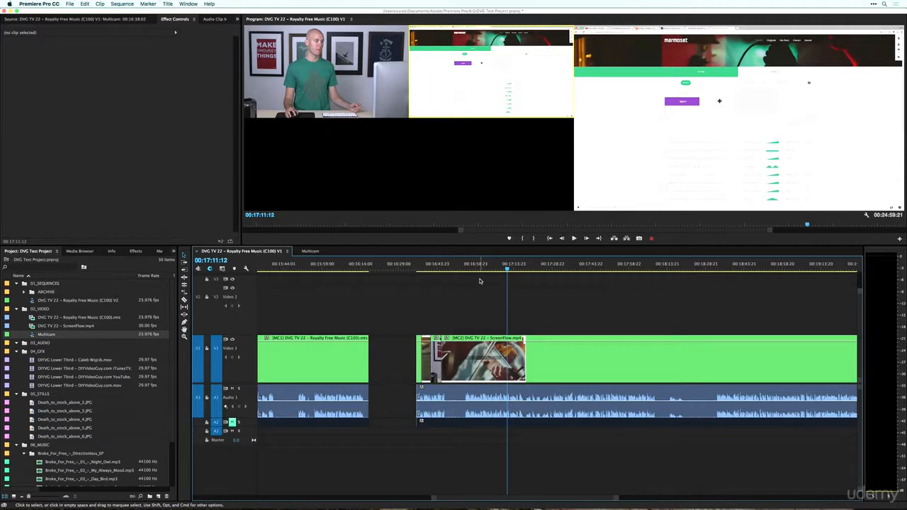
left_click_drag(441, 274, 486, 269)
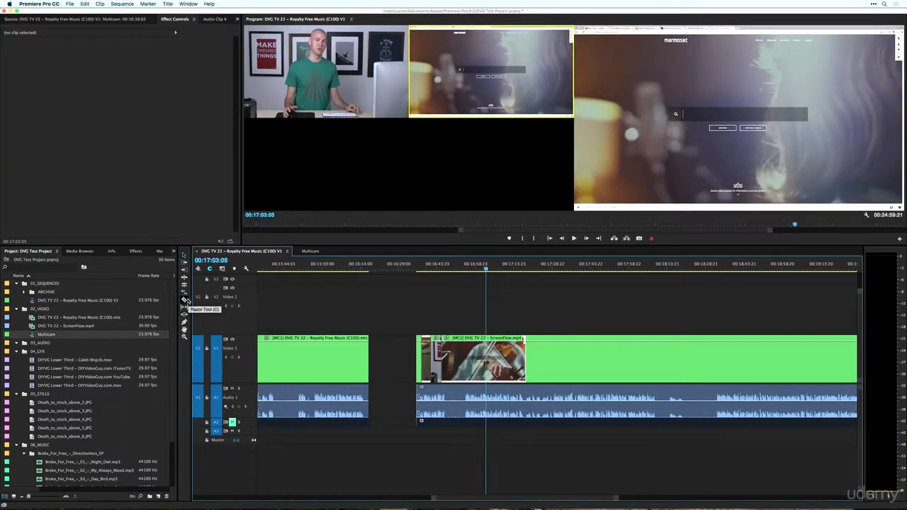
left_click(398, 375)
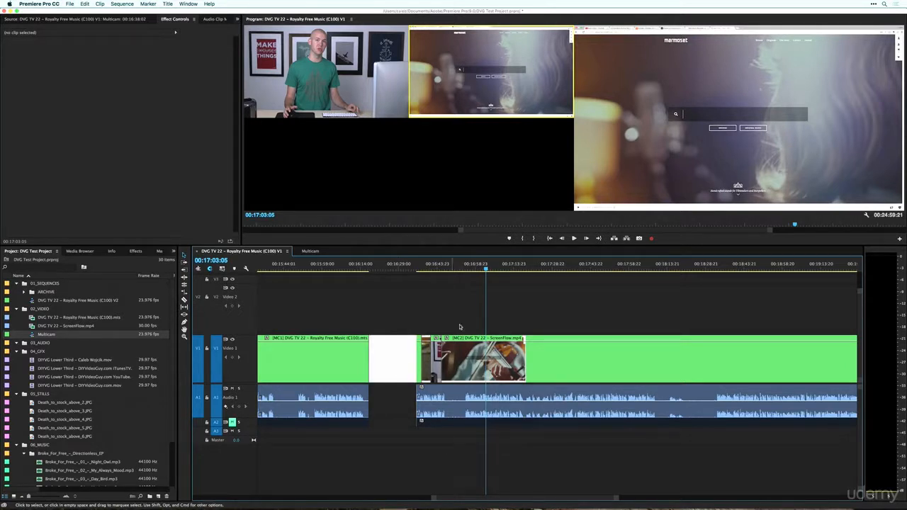
- Split all tracks where speech resumes at 00:18:33:07 and switch the part after the split to camera 1
scroll(595, 289, "right", 5)
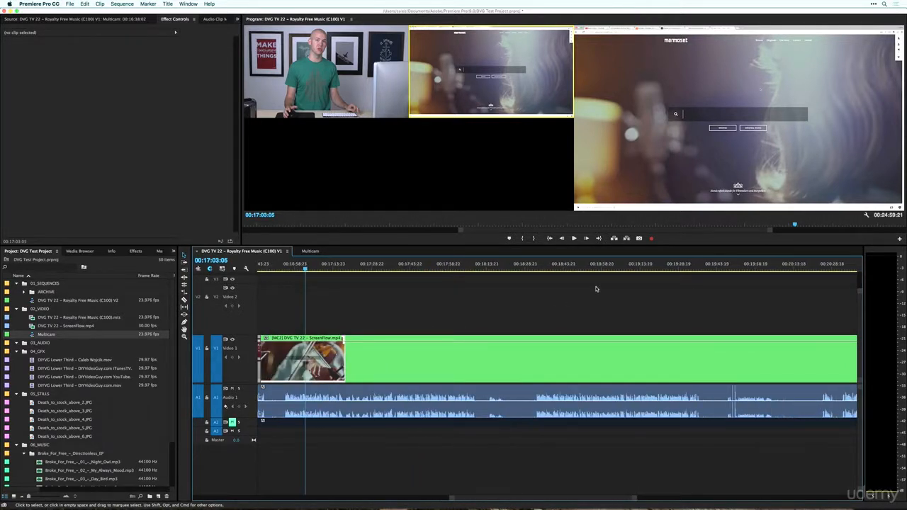
scroll(596, 288, "right", 2)
left_click_drag(478, 270, 484, 270)
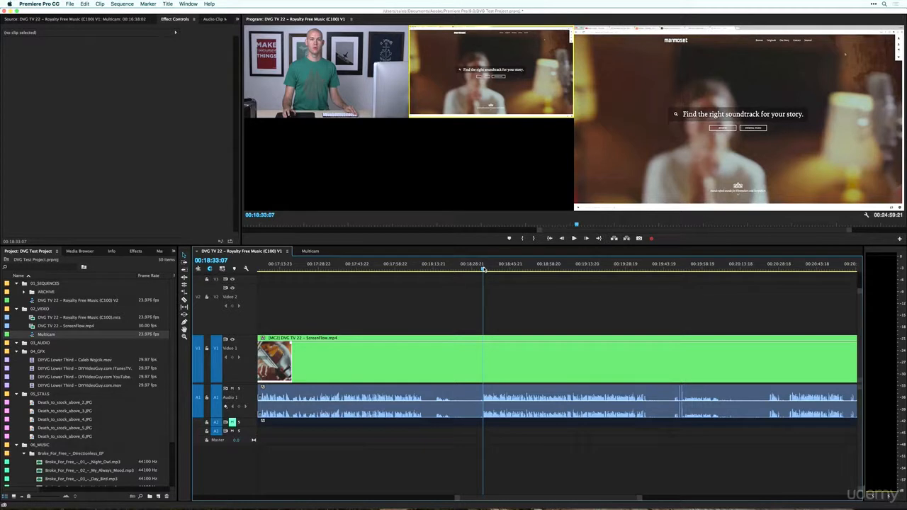
key("super+k")
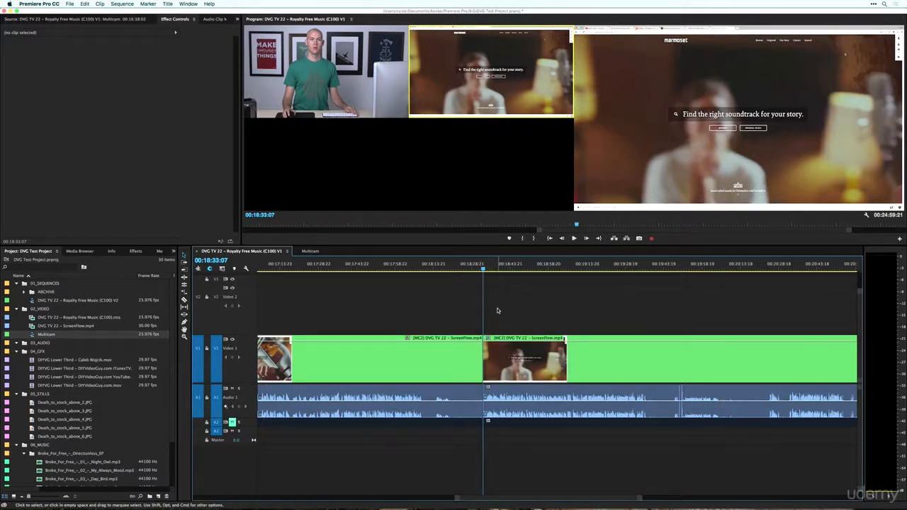
key("1")
- Play on from 00:18:33:07 and cut live to camera 2, camera 1, camera 2 and back to camera 1
key("space")
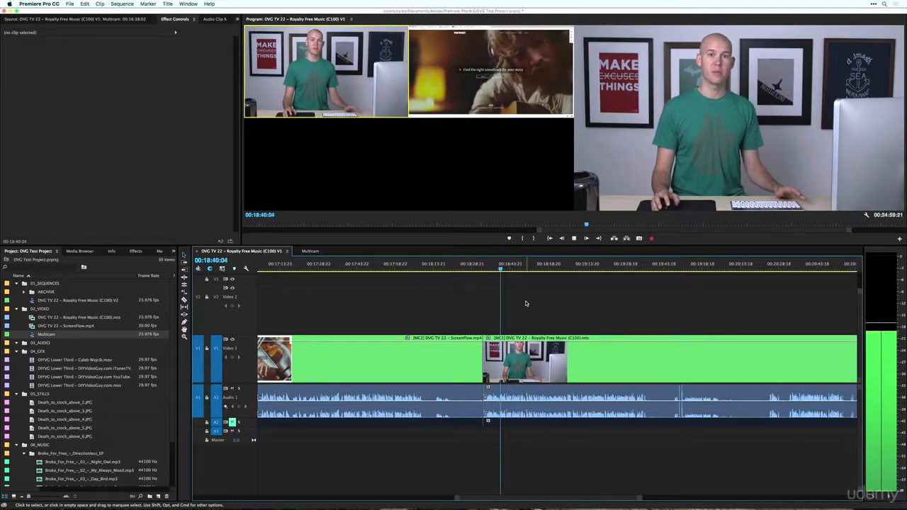
key("2")
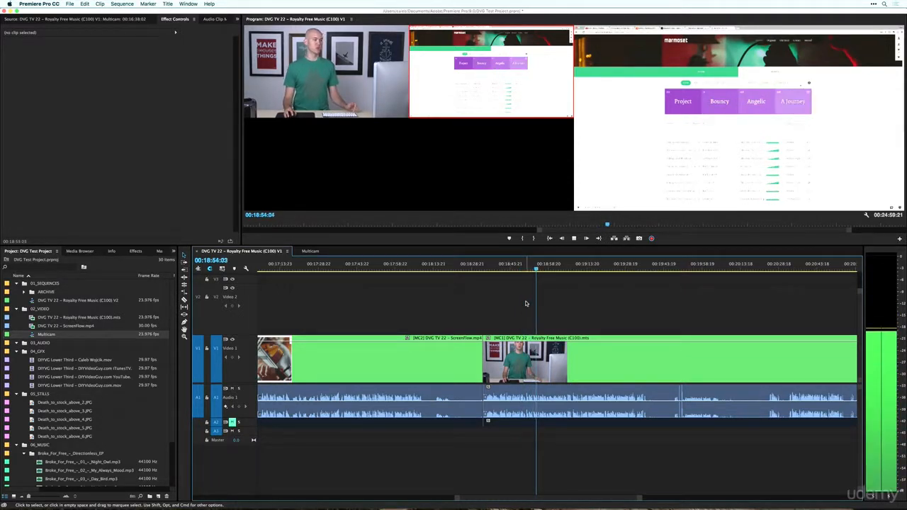
key("1")
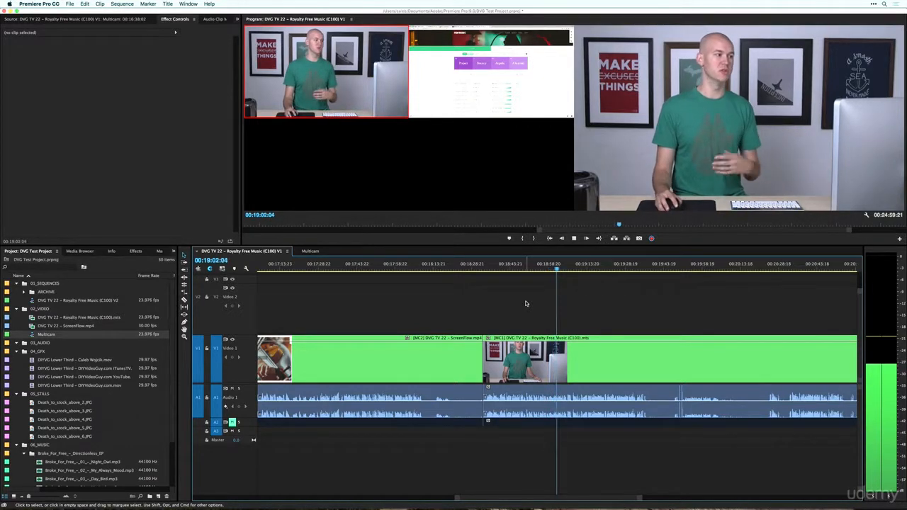
key("2")
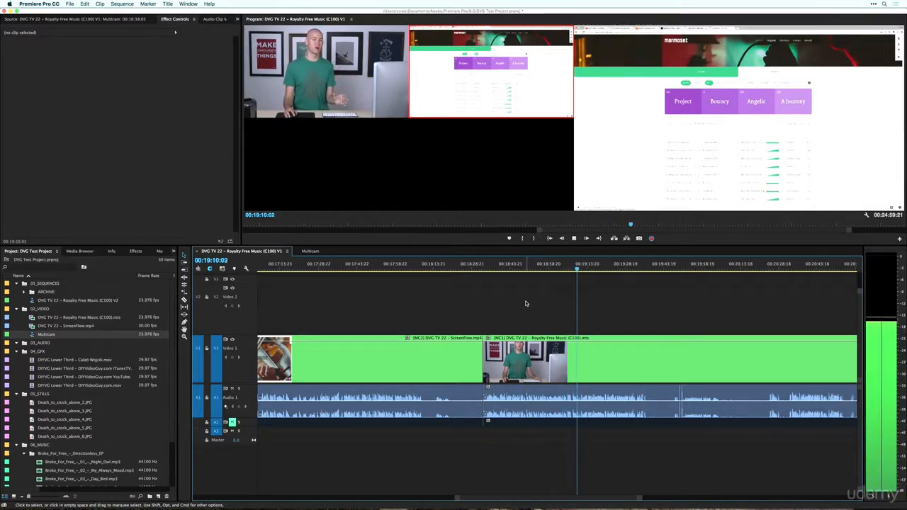
key("1")
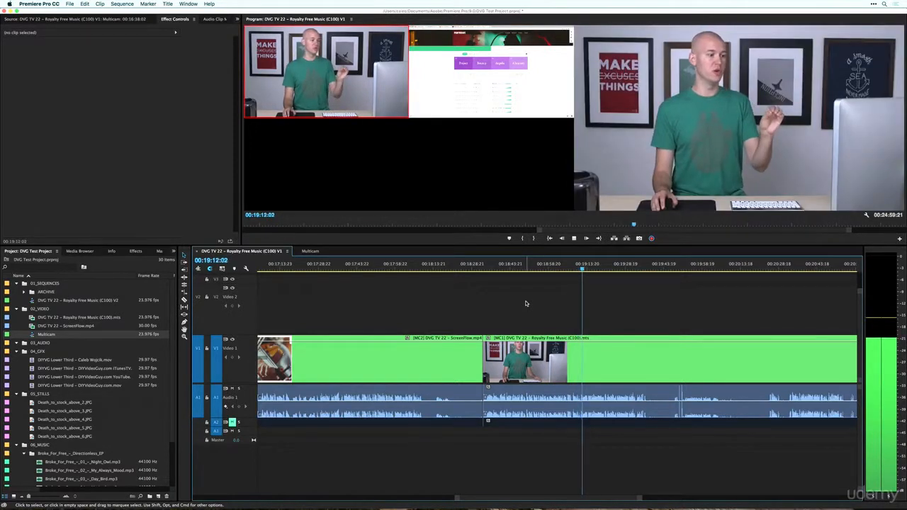
key("space")
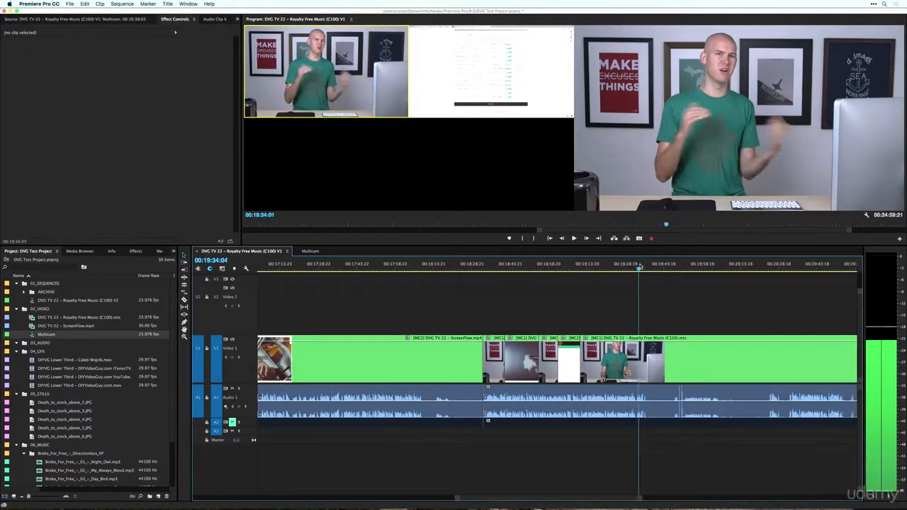
- Find where the speech ends after 00:19:34 and split all tracks at 00:19:37:06
key("space")
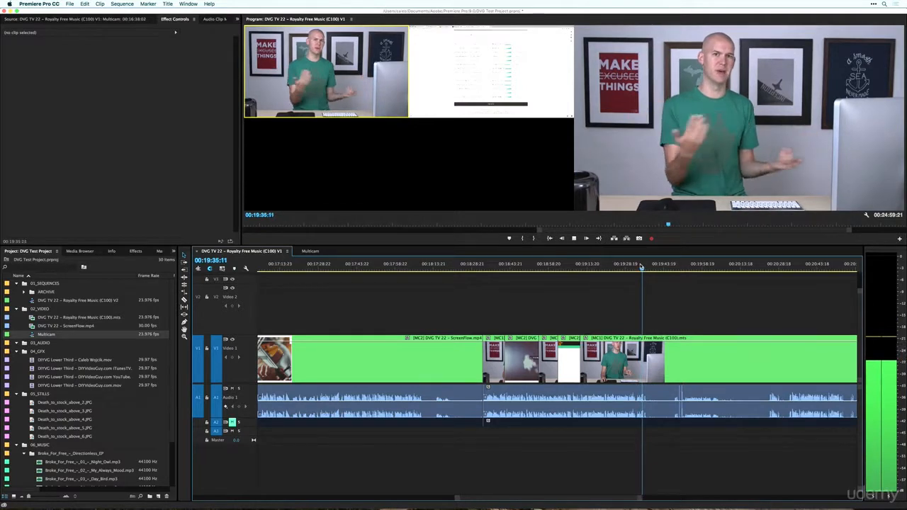
key("space")
key("=")
key("=")
key("=")
key("=")
left_click_drag(558, 270, 548, 268)
key("c")
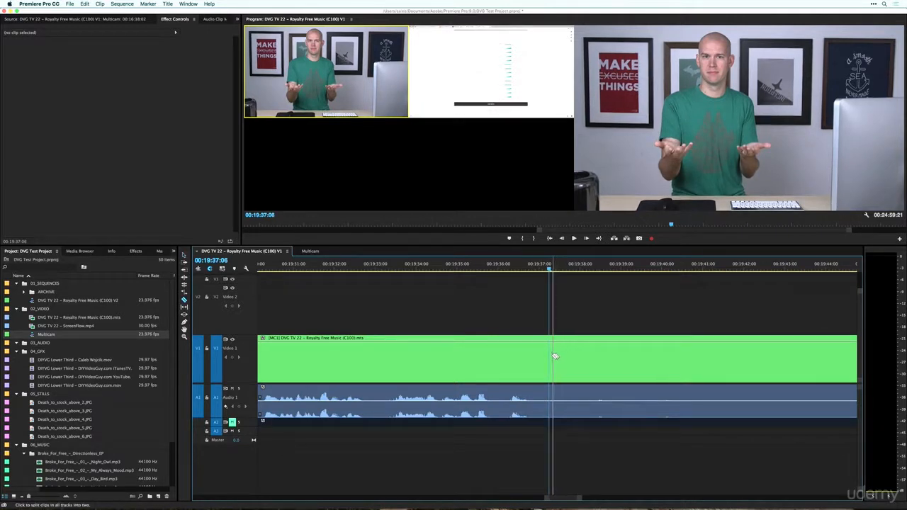
left_click(554, 357)
- Split all tracks just before speech resumes near 00:21:00 and ripple-delete the section back to the 00:19:37:06 cut
key("minus")
key("minus")
key("minus")
key("minus")
left_click_drag(560, 271, 767, 270)
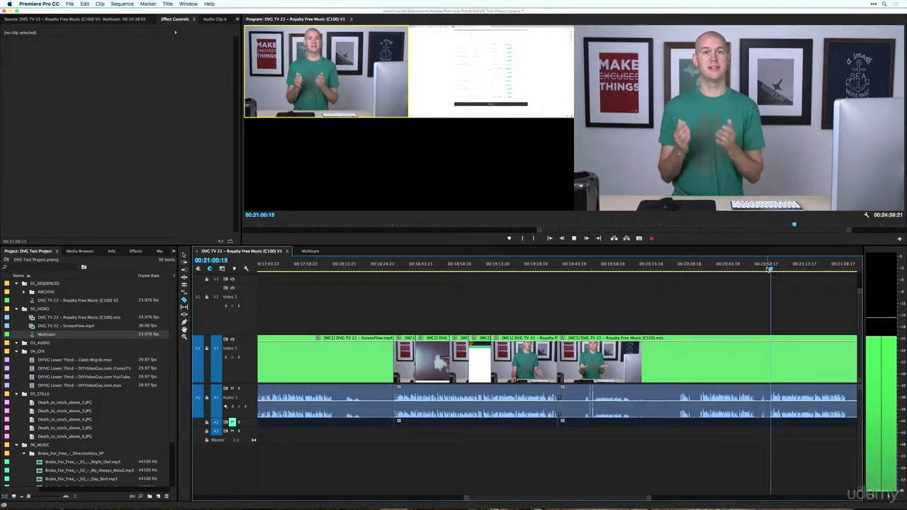
key("space")
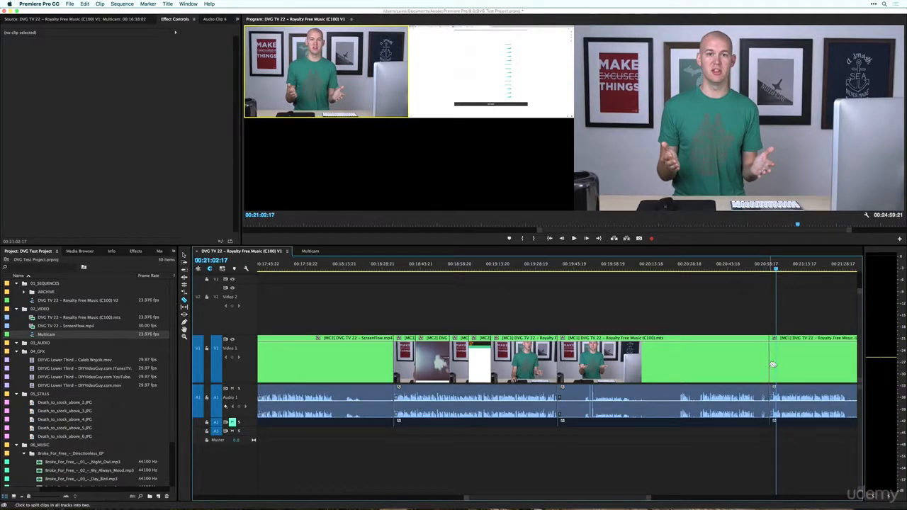
left_click(769, 366)
left_click_drag(679, 302, 721, 456)
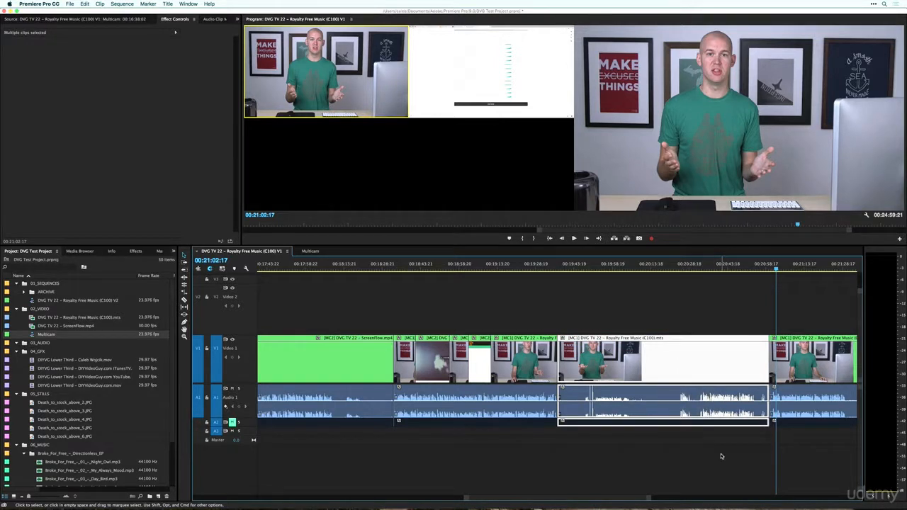
key("alt+BackSpace")
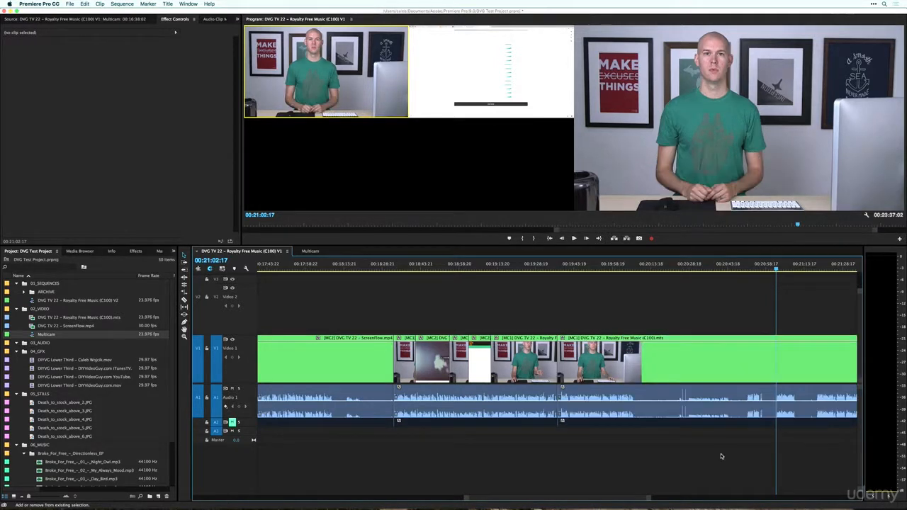
- Play the edit across the join at 00:19:37:06 and inspect the audio and video just after the cut up close
left_click(553, 263)
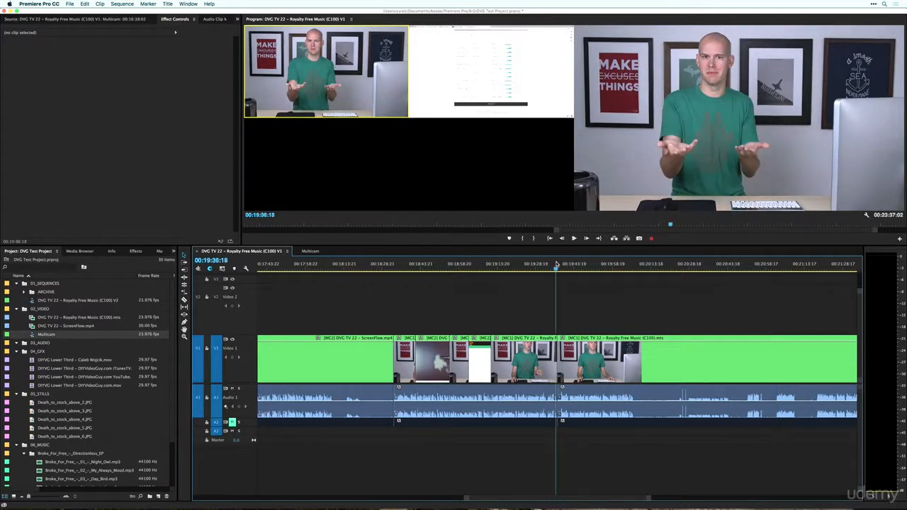
key("space")
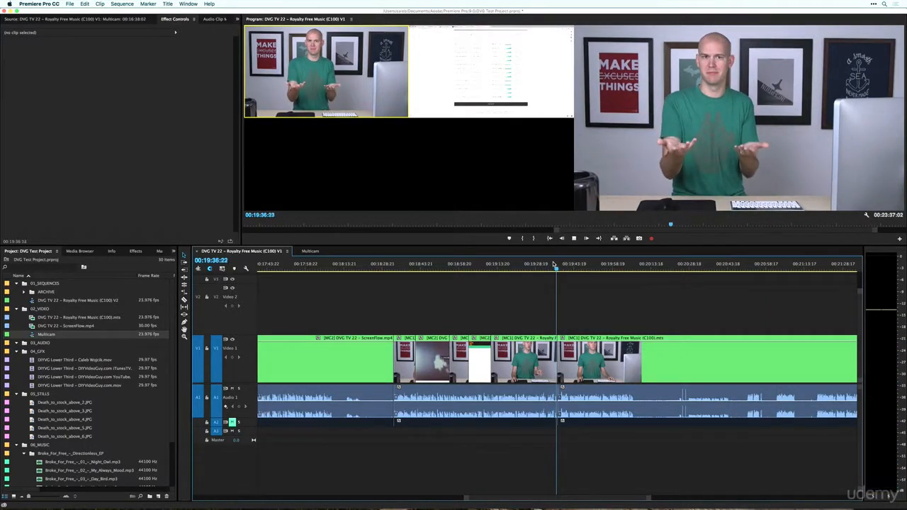
key("space")
key("=")
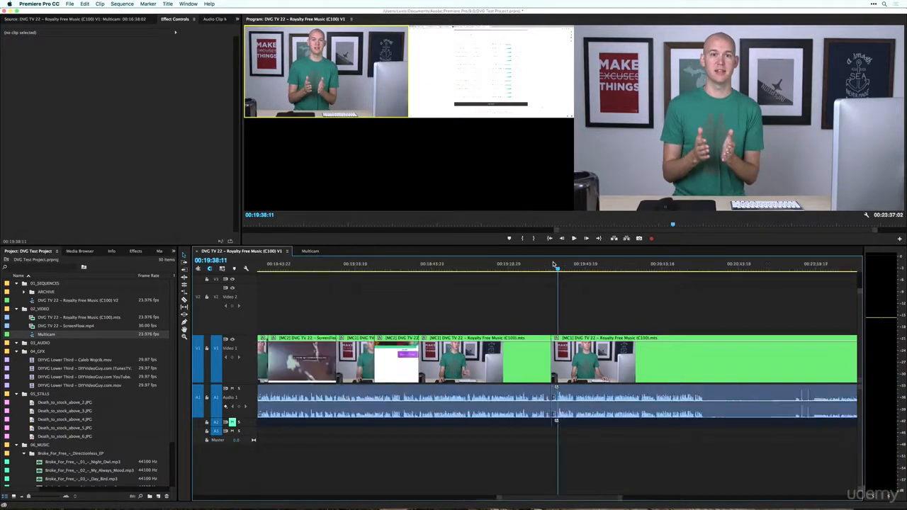
key("=")
key("=")
left_click_drag(520, 266, 517, 268)
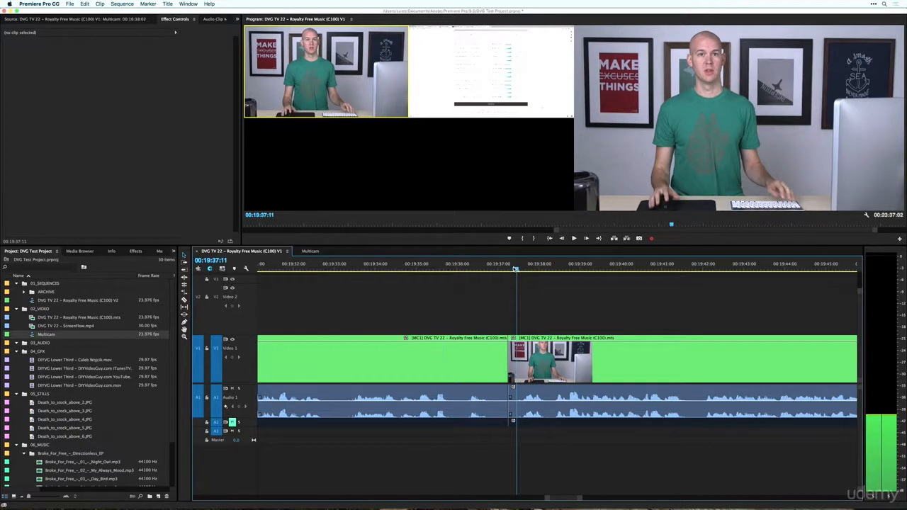
- Select the clip before the join at 00:19:37:06 and scrub across the cut from 00:19:35:16 to 00:19:37:11
left_click_drag(515, 269, 443, 269)
left_click(451, 372)
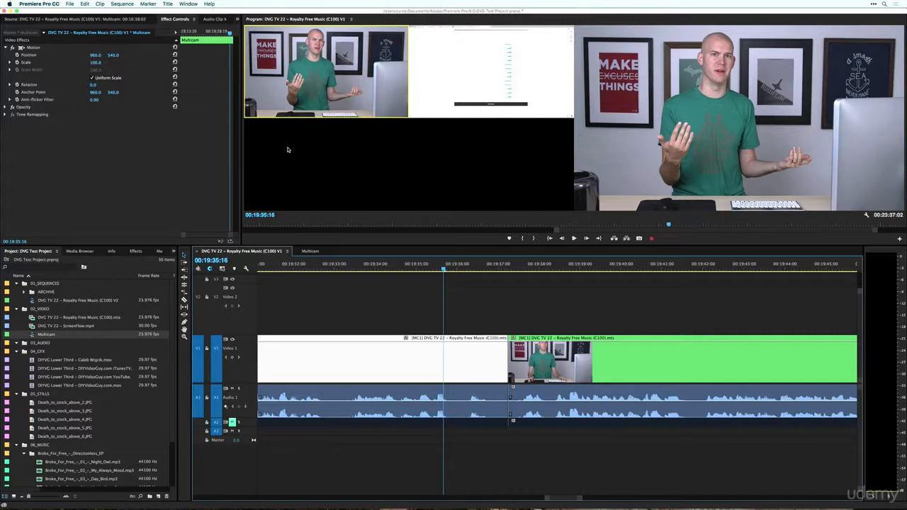
left_click_drag(491, 269, 517, 273)
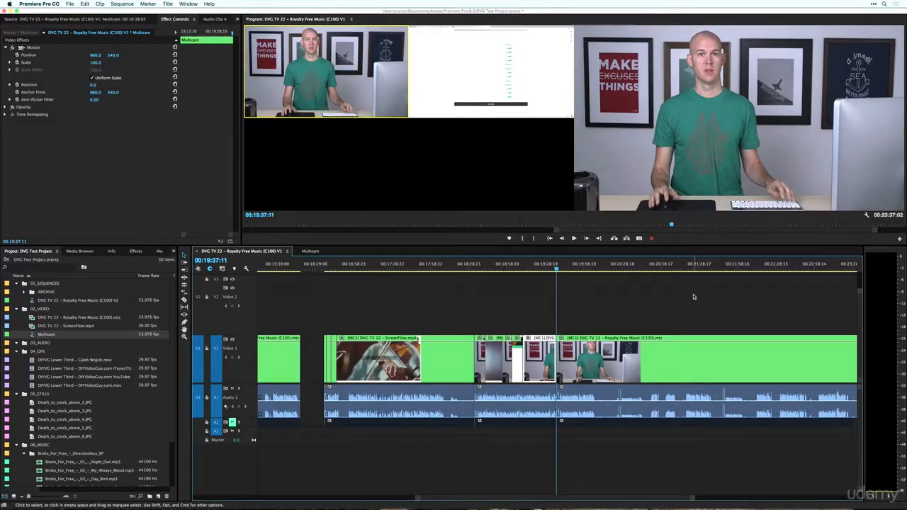
- Scrub through the unedited clip after the join up close and play the passage from 00:20:25:12 to 00:20:28:02
left_click(619, 270)
left_click_drag(620, 270, 522, 274)
key("=")
key("=")
key("=")
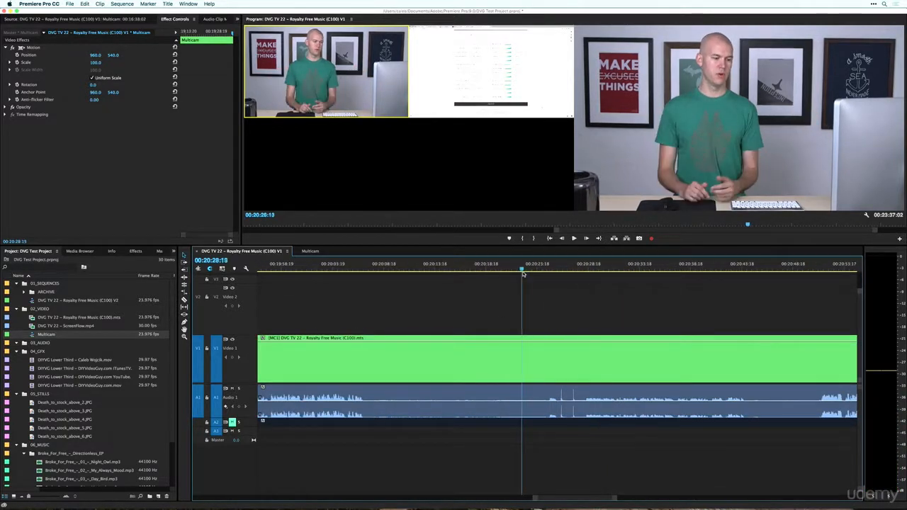
left_click_drag(522, 274, 557, 270)
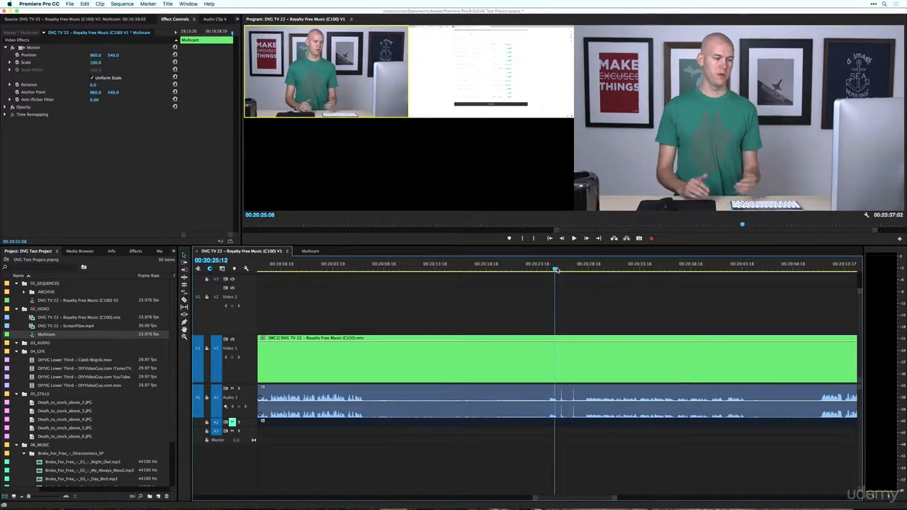
key("space")
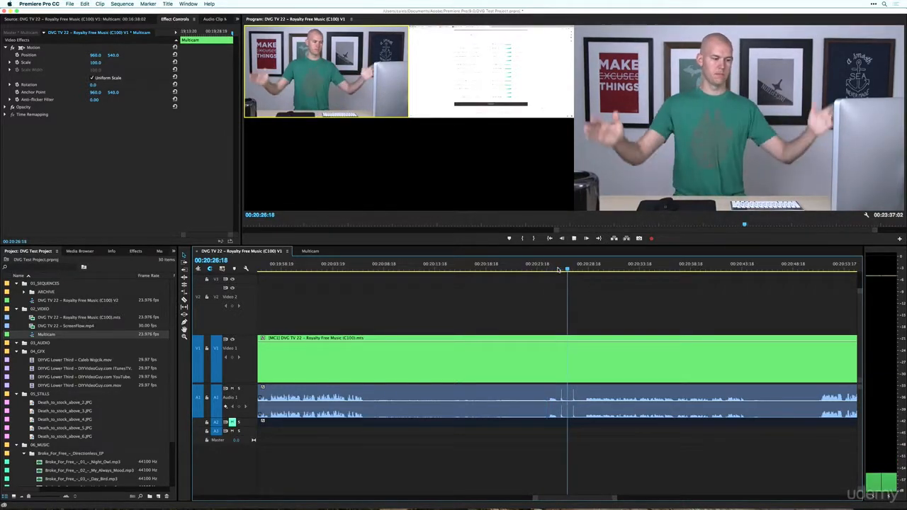
key("space")
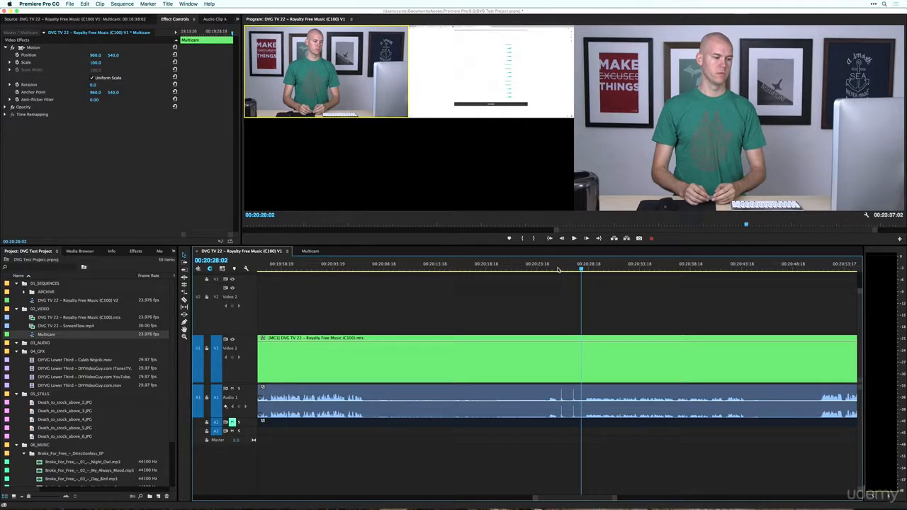
- Find the next stretch of speech in the waveform and play it from 00:20:55:13
scroll(558, 269, "down", 3)
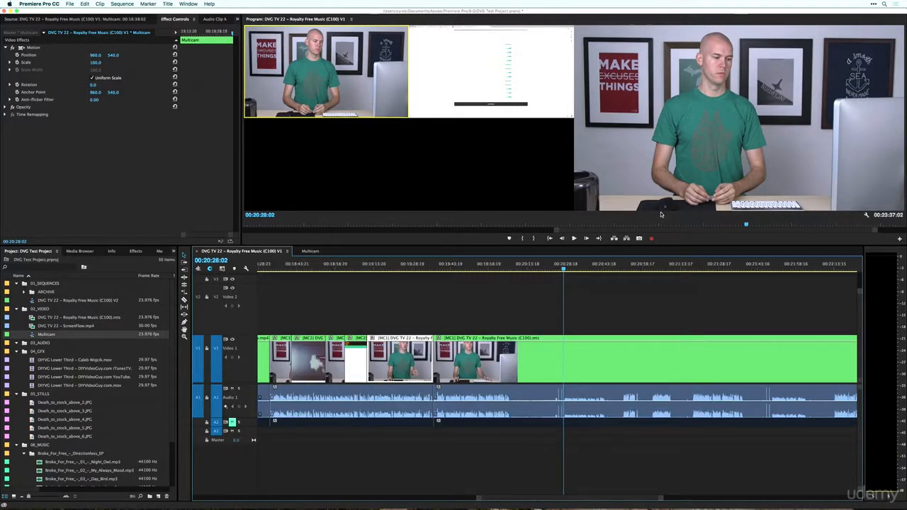
left_click_drag(652, 266, 634, 271)
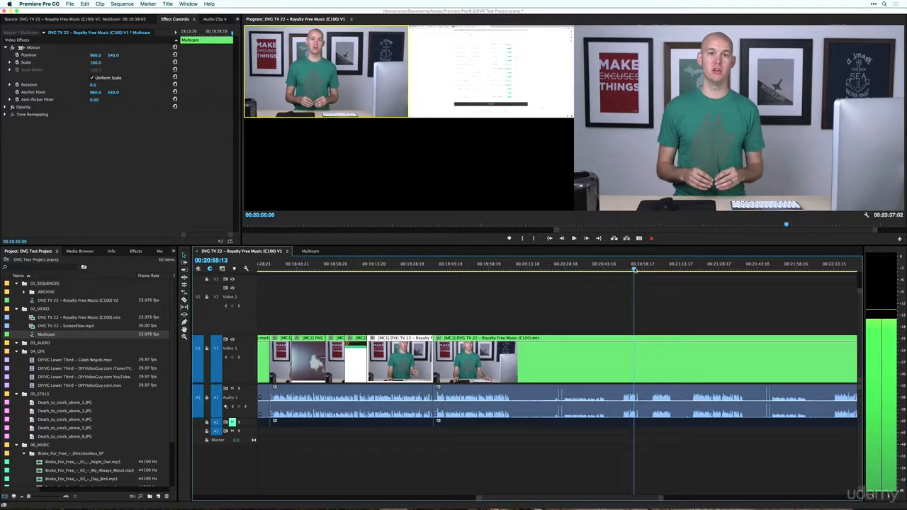
key("space")
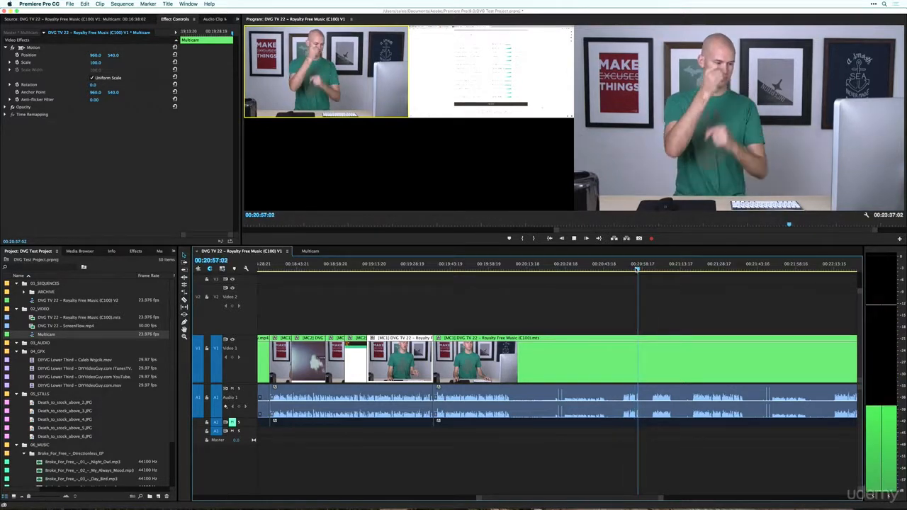
key("space")
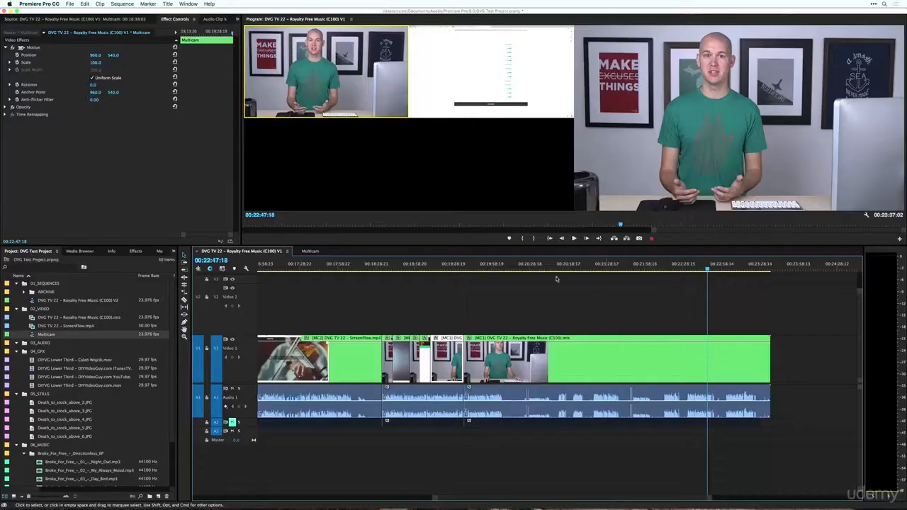
- Mark the edited multicam section with an in point at its start near 00:18:33 and an out point at 00:19:36:19
left_click_drag(412, 268, 383, 264)
key("i")
left_click_drag(438, 264, 464, 268)
key("o")
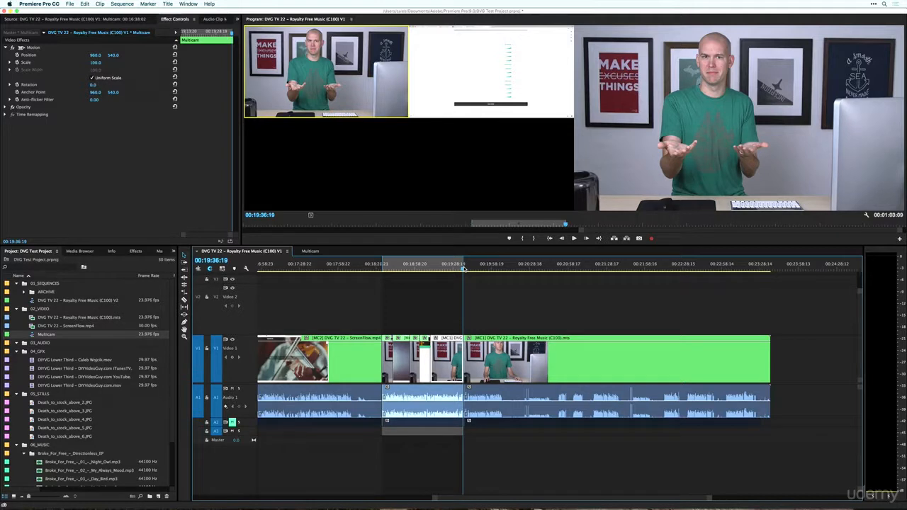
key("backslash")
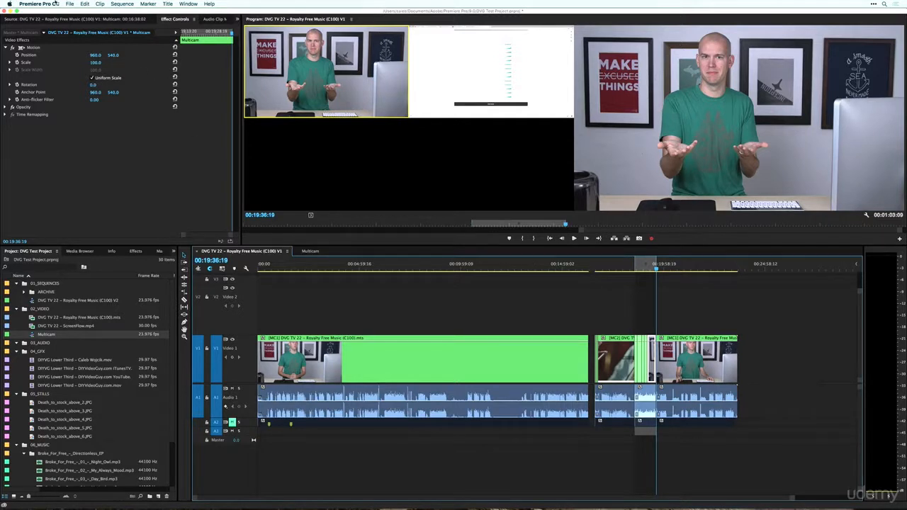
- Open the media export settings for the marked range of the sequence
left_click(69, 3)
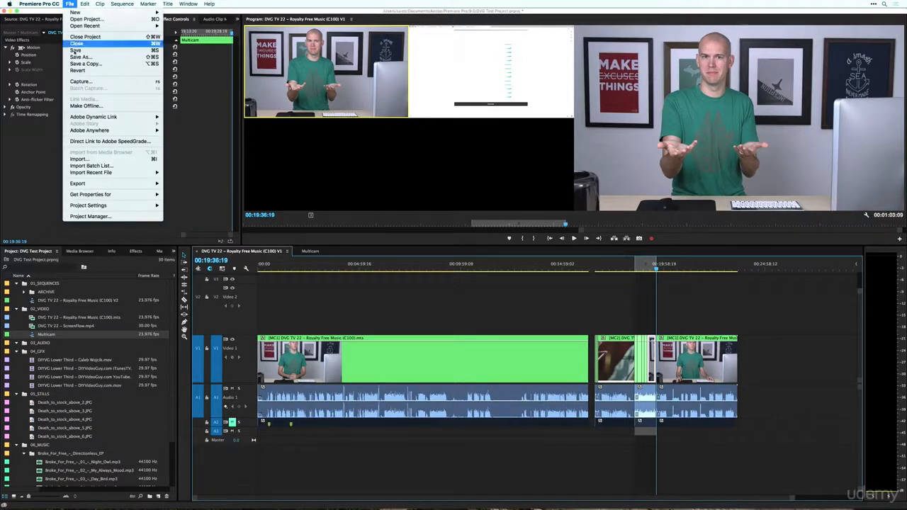
mouse_move(141, 183)
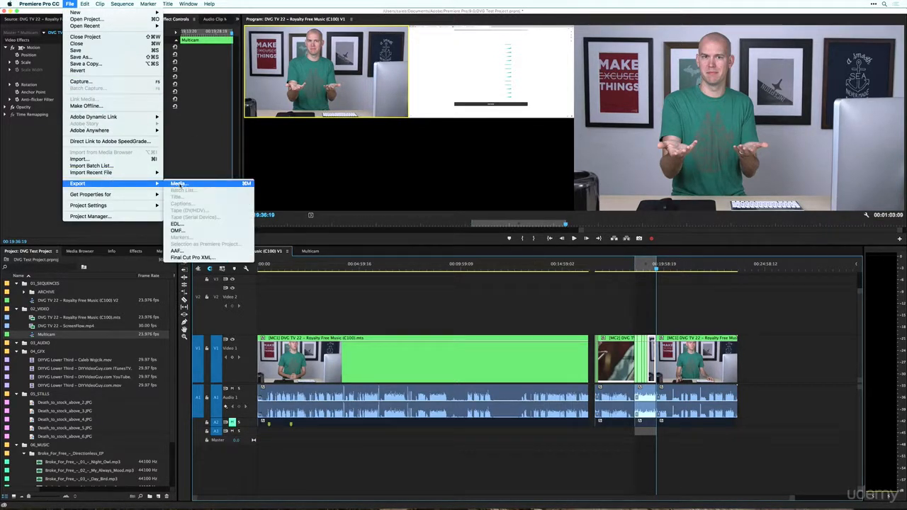
left_click(178, 185)
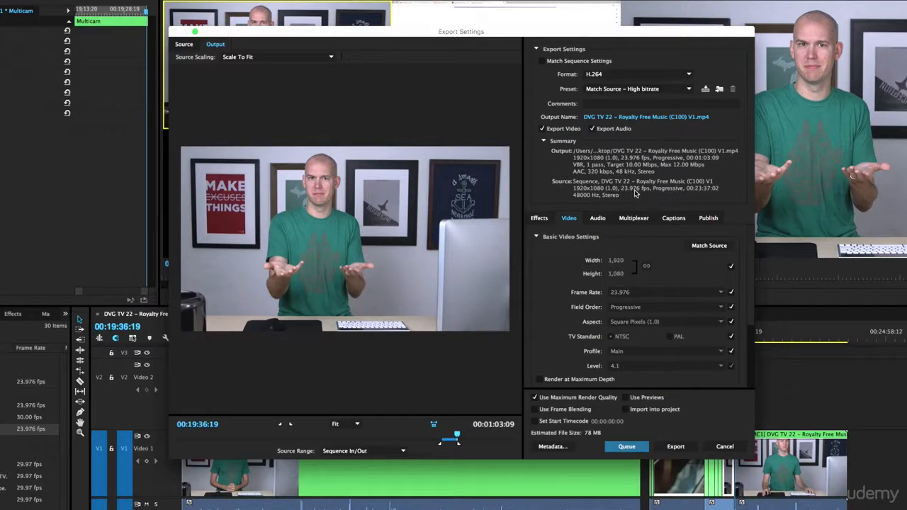
left_click_drag(534, 37, 535, 42)
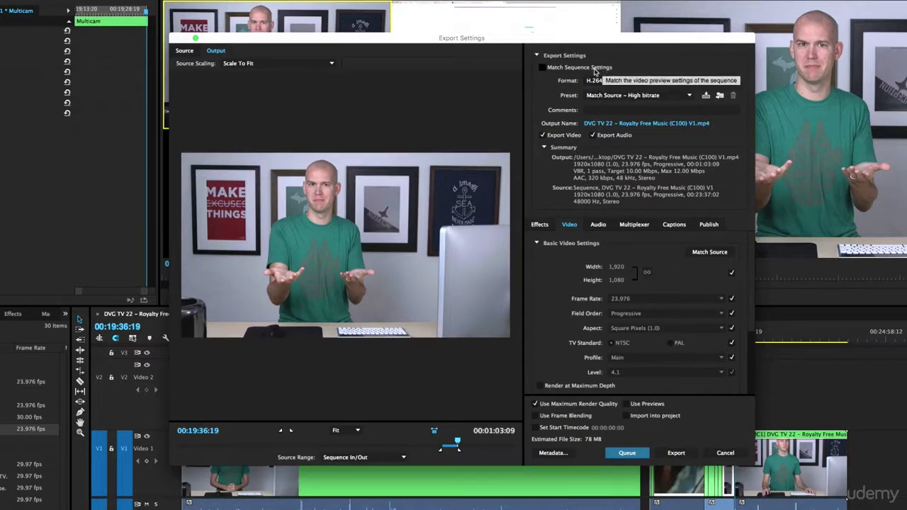
- Try Match Sequence Settings for the export, switch it back off and choose H.264 as the format
left_click(542, 67)
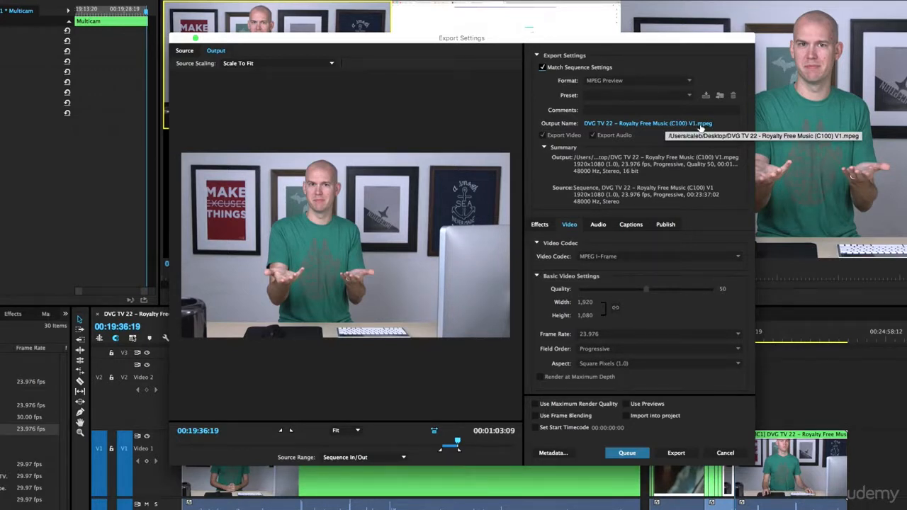
left_click(607, 70)
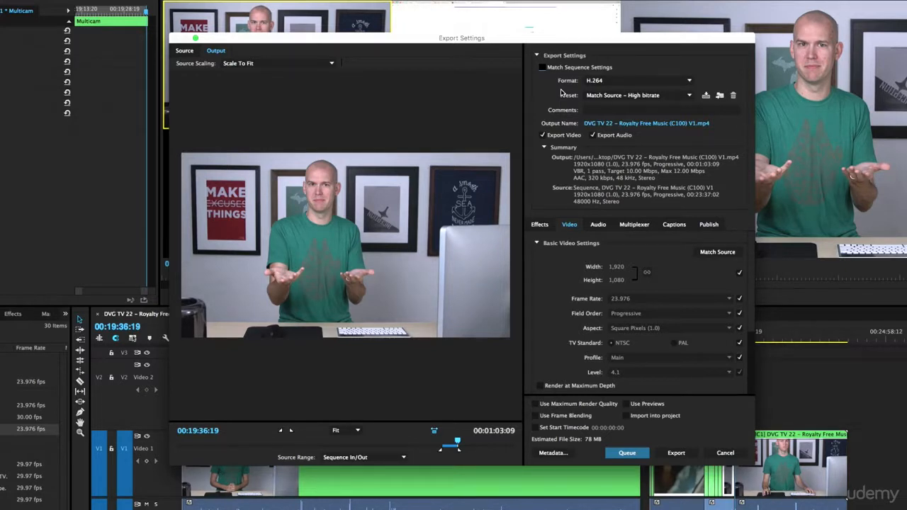
left_click(624, 83)
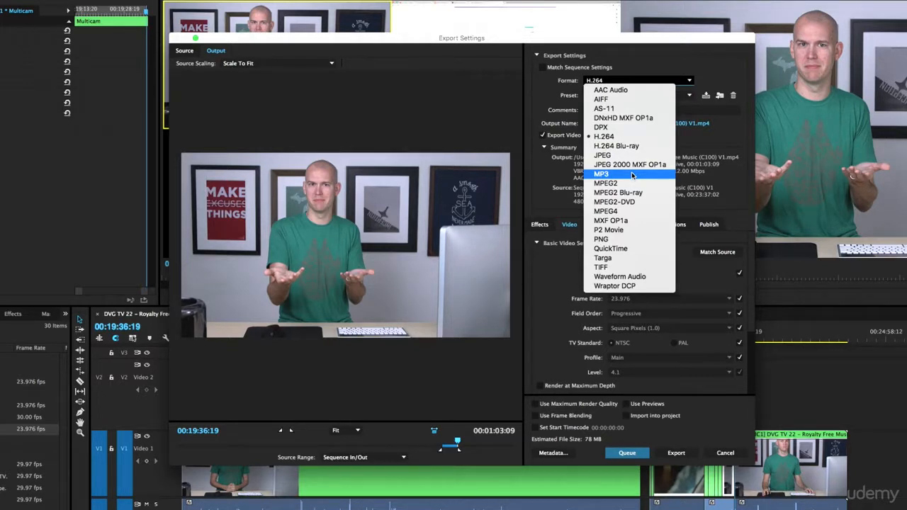
left_click(633, 138)
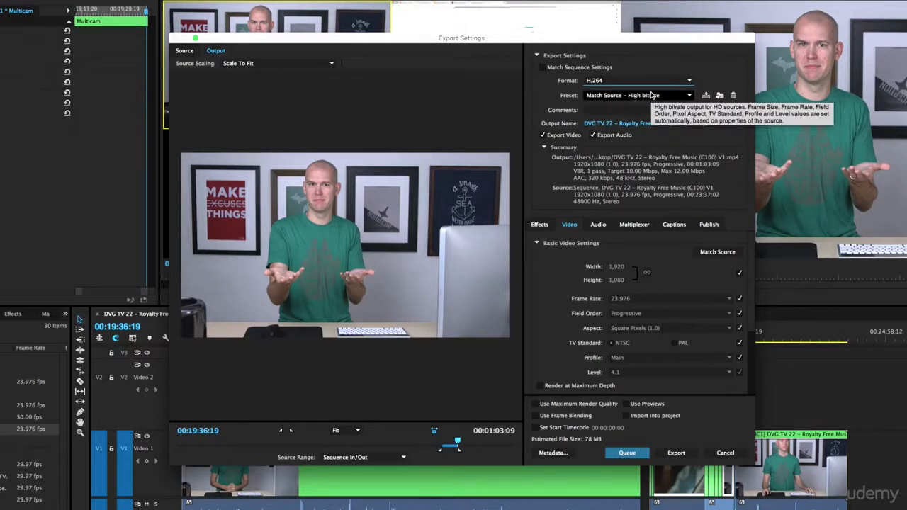
- Look through the H.264 export presets and apply YouTube 1080p HD
left_click(652, 96)
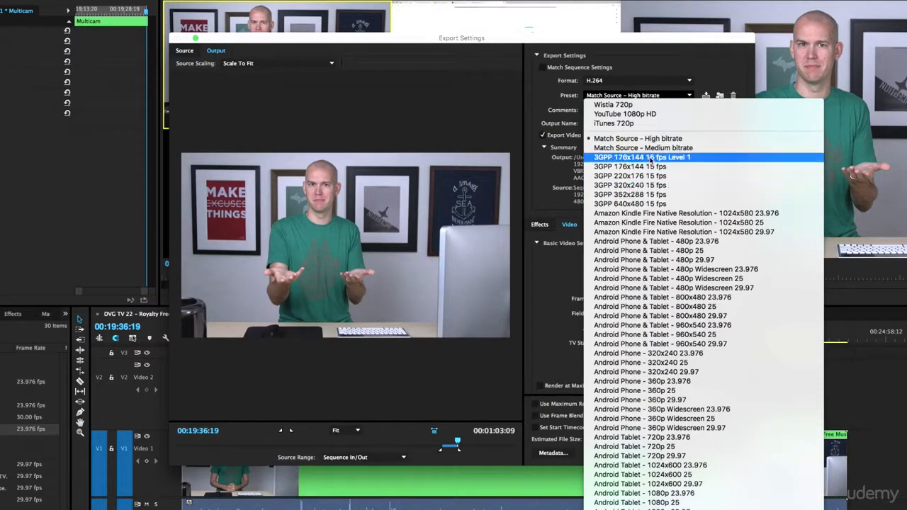
scroll(650, 156, "down", 10)
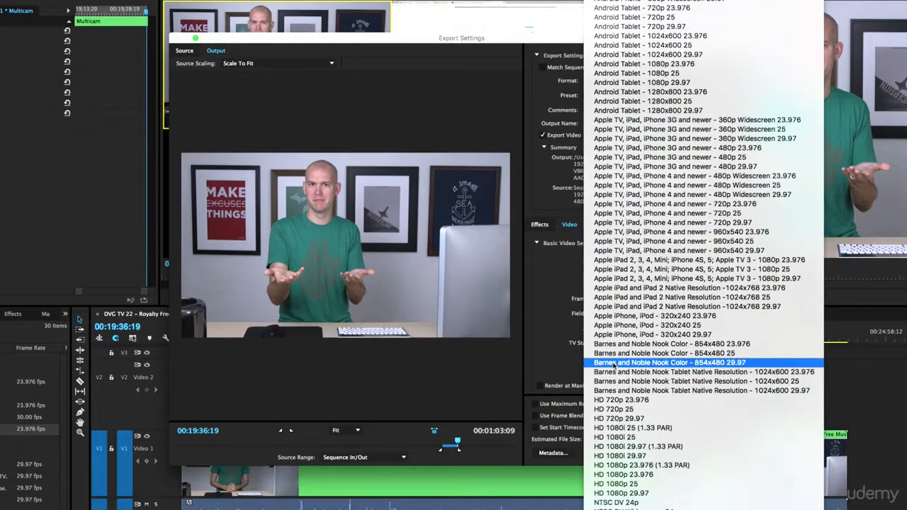
left_click(614, 364)
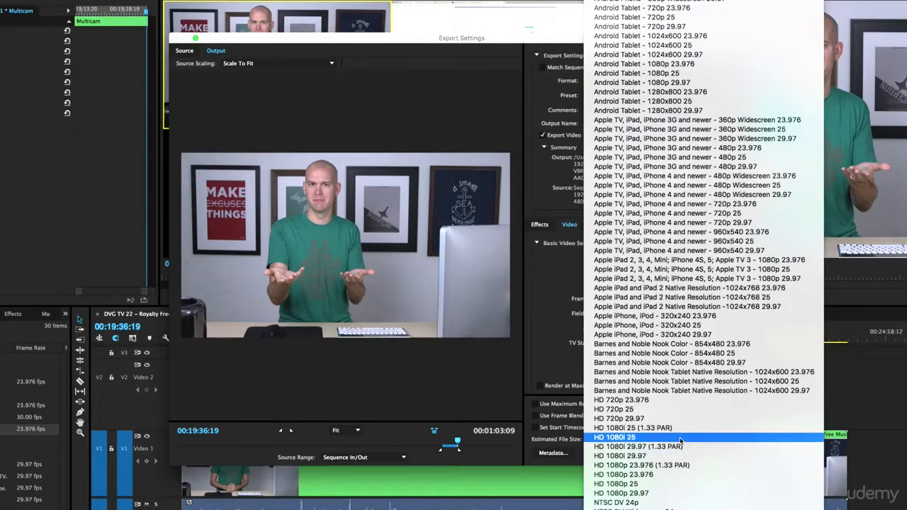
scroll(708, 429, "up", 8)
scroll(748, 266, "down", 6)
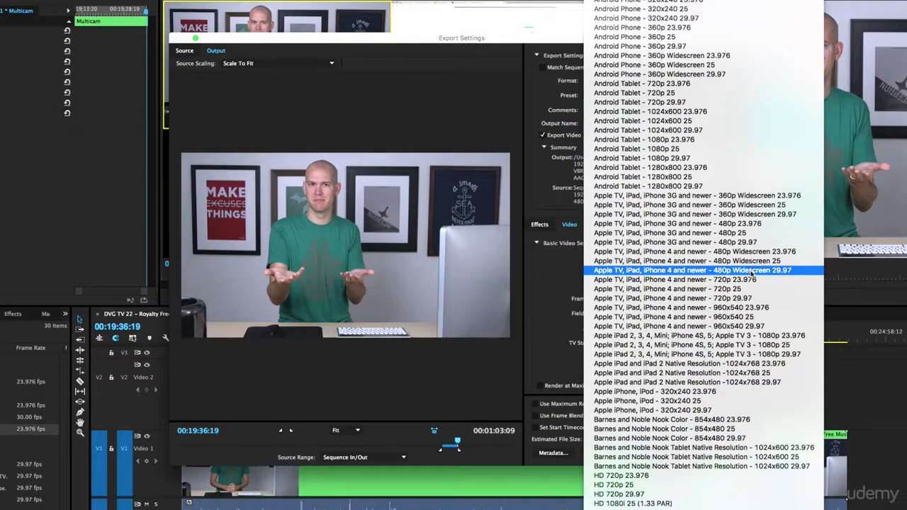
scroll(708, 286, "up", 6)
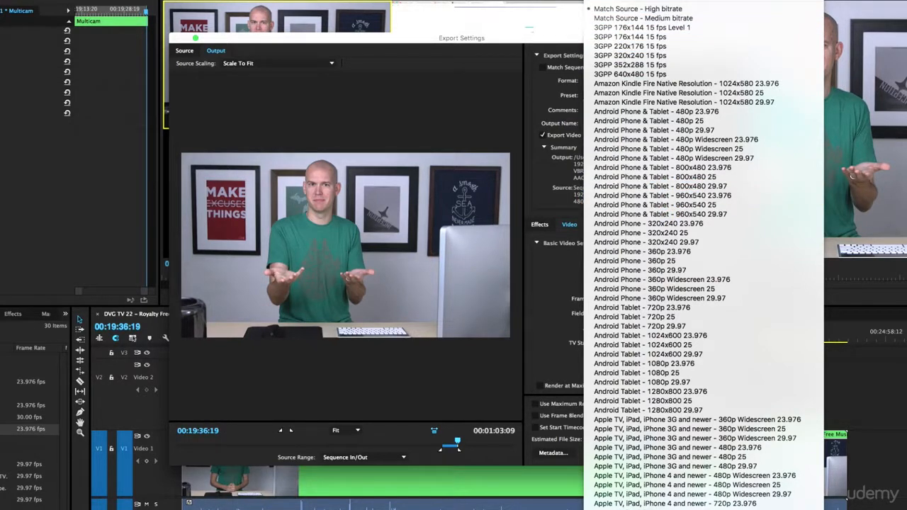
scroll(674, 212, "down", 8)
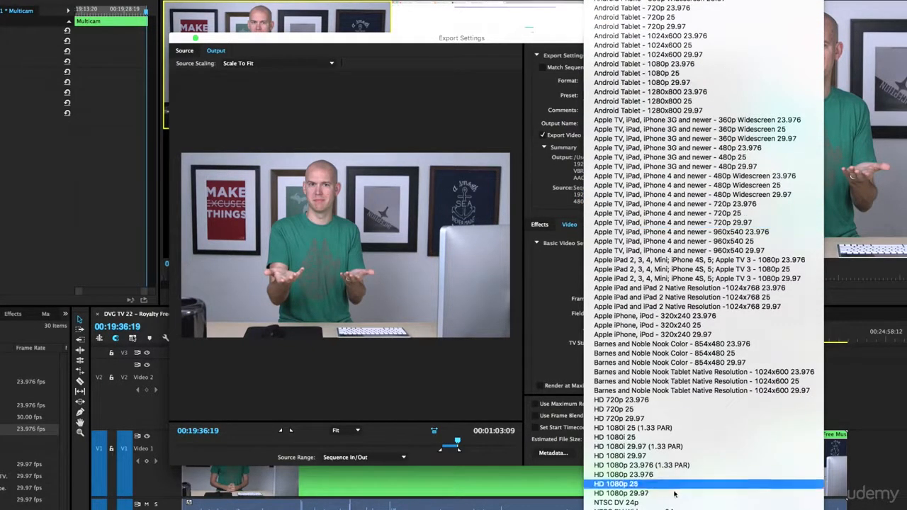
key("Escape")
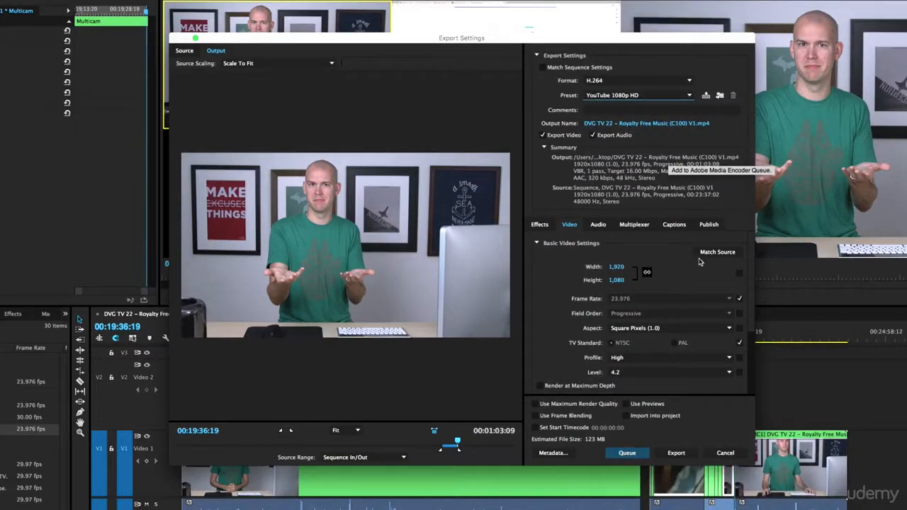
- Keep the bitrate encoding at VBR, 1 pass, and set the target and maximum bitrates to 15.45 Mbps
scroll(555, 314, "down", 3)
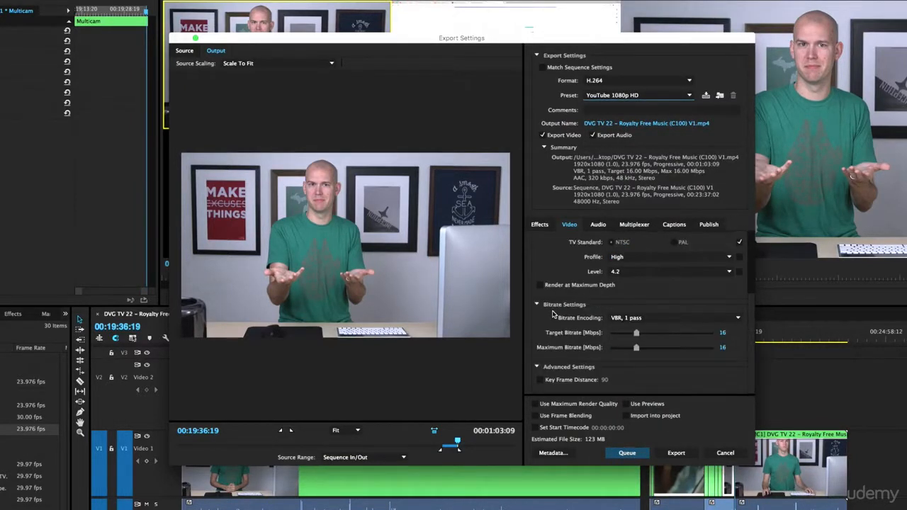
left_click(642, 320)
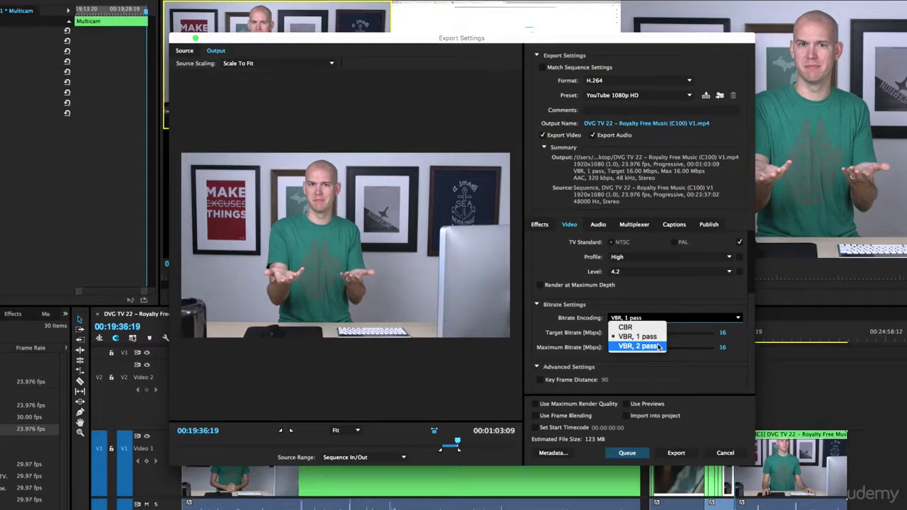
left_click(670, 297)
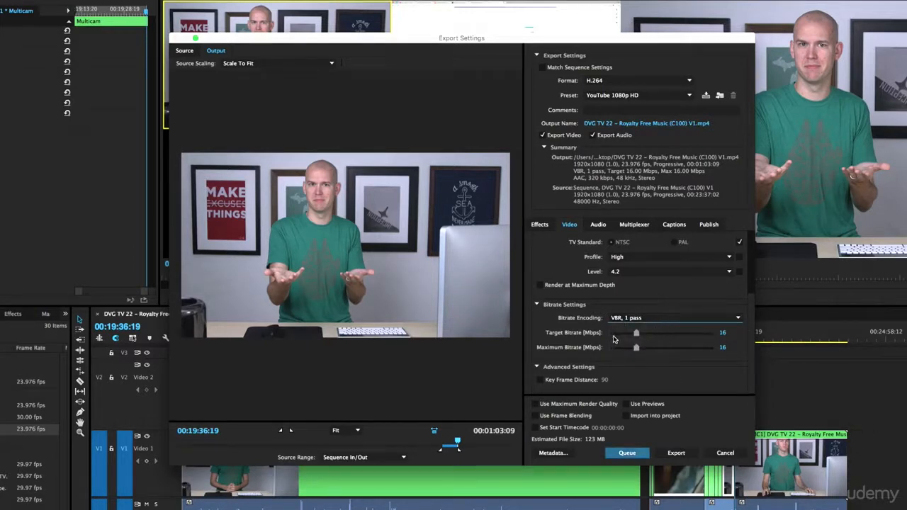
left_click_drag(636, 335, 660, 333)
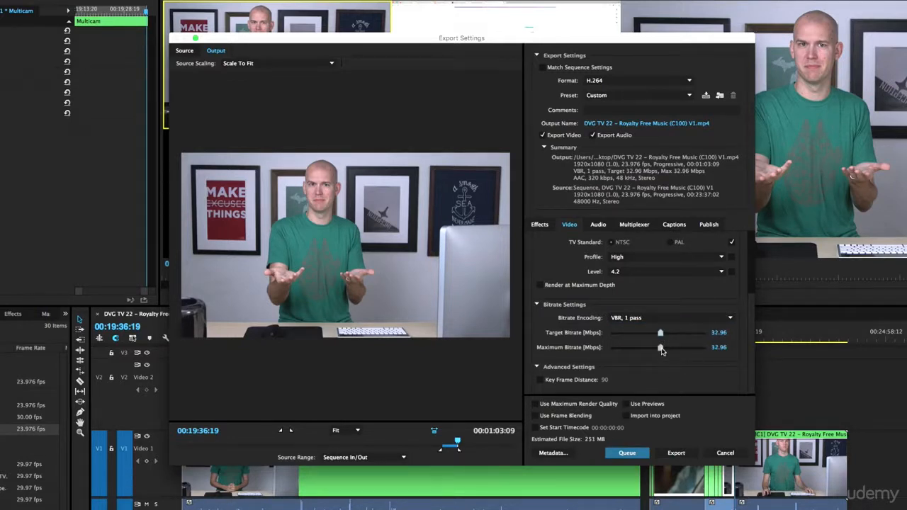
left_click_drag(660, 334, 633, 349)
scroll(670, 370, "up", 3)
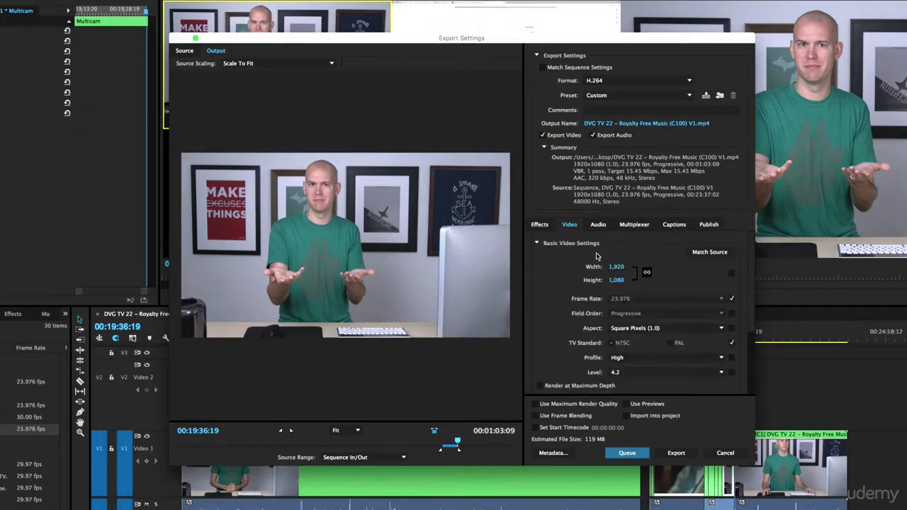
- Look through the export effects options, from Lumetri Look / LUT and the overlays to Time Tuner
left_click(549, 225)
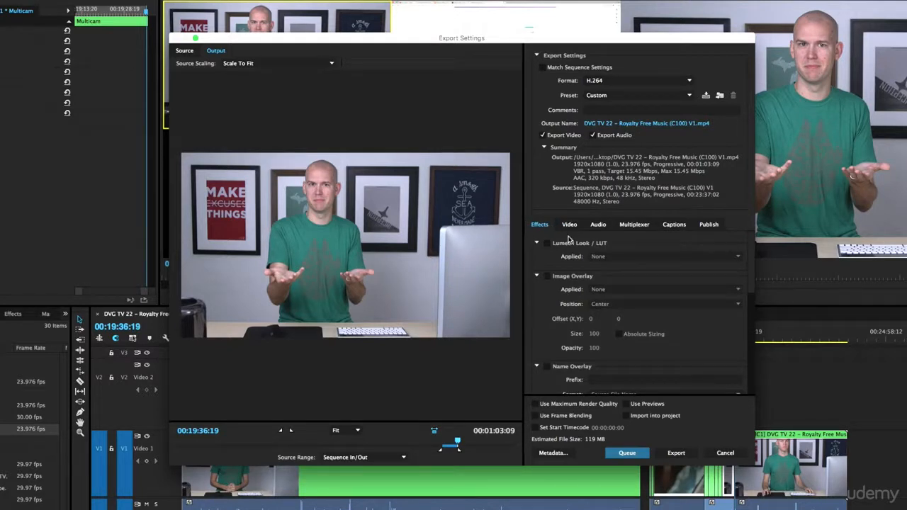
scroll(545, 336, "down", 5)
scroll(546, 336, "down", 2)
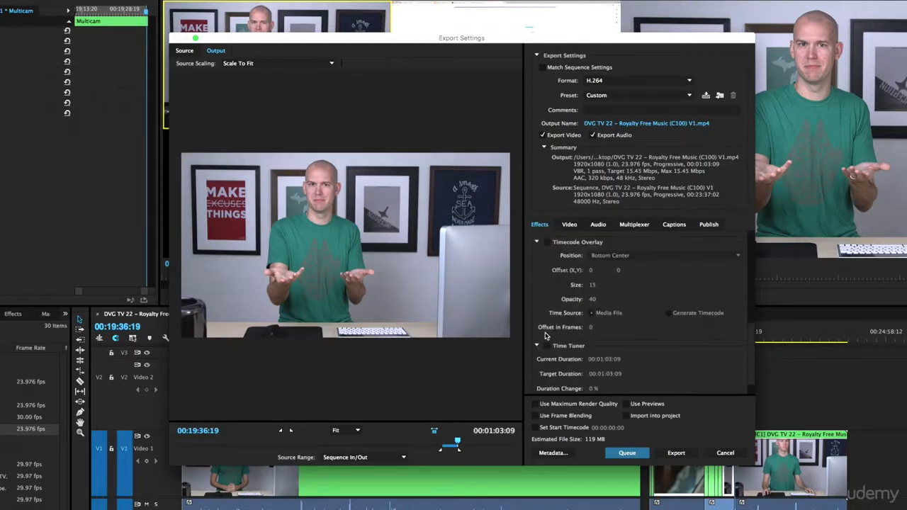
scroll(545, 336, "up", 3)
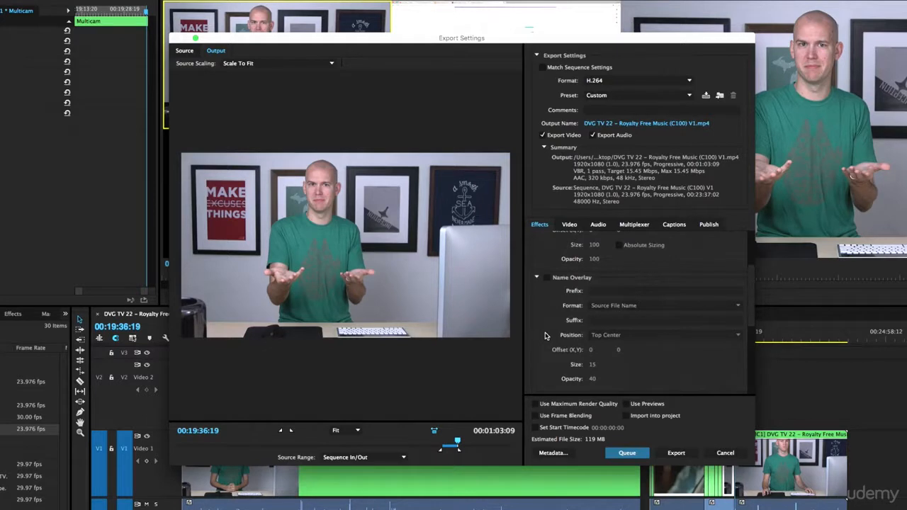
- Keep the H.264 level at 4.2 and enable Render at Maximum Depth, Use Maximum Render Quality and Use Previews for the export
scroll(545, 336, "up", 3)
left_click(565, 225)
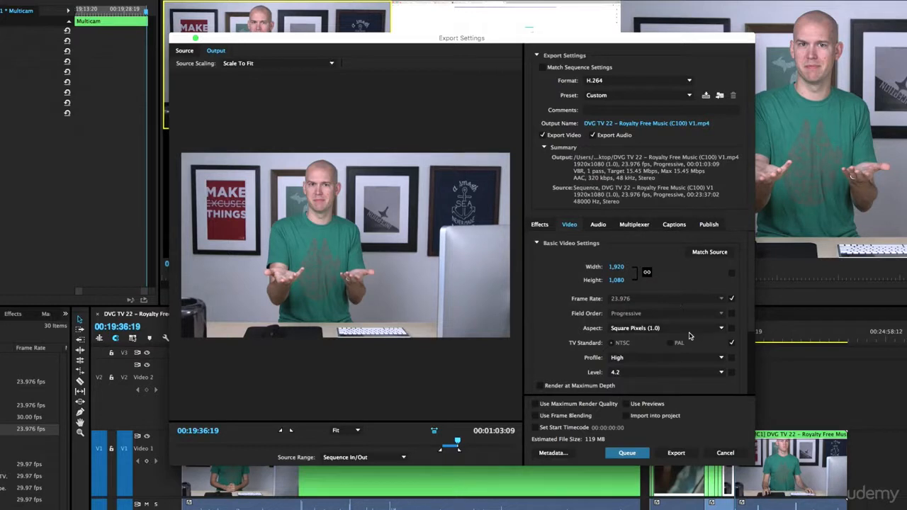
left_click(632, 372)
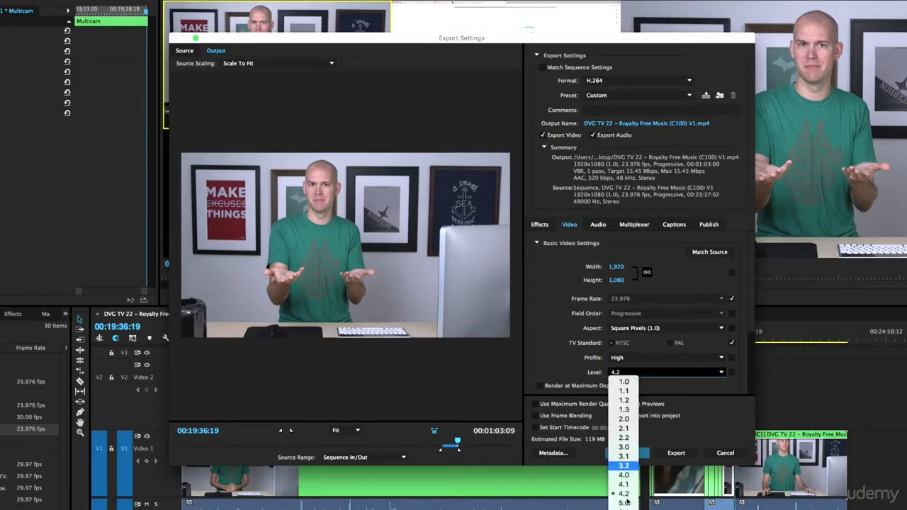
left_click(571, 359)
scroll(555, 327, "down", 3)
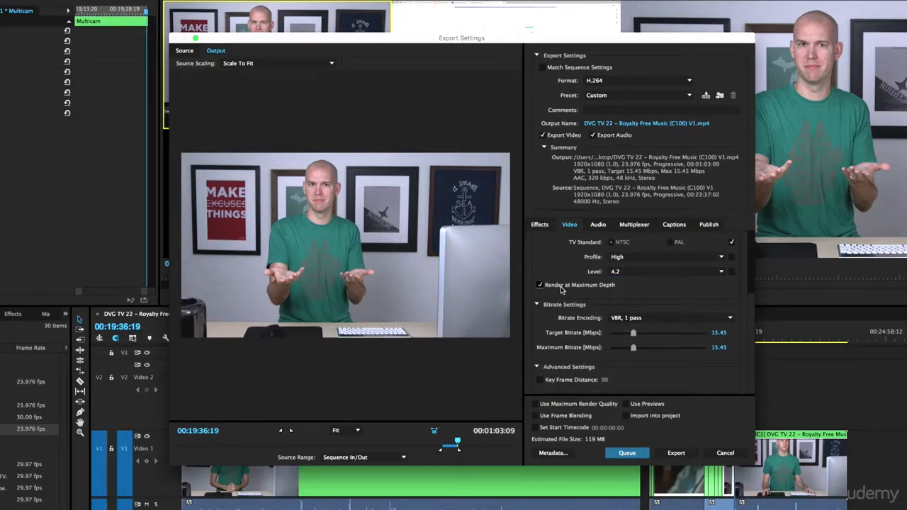
left_click(588, 406)
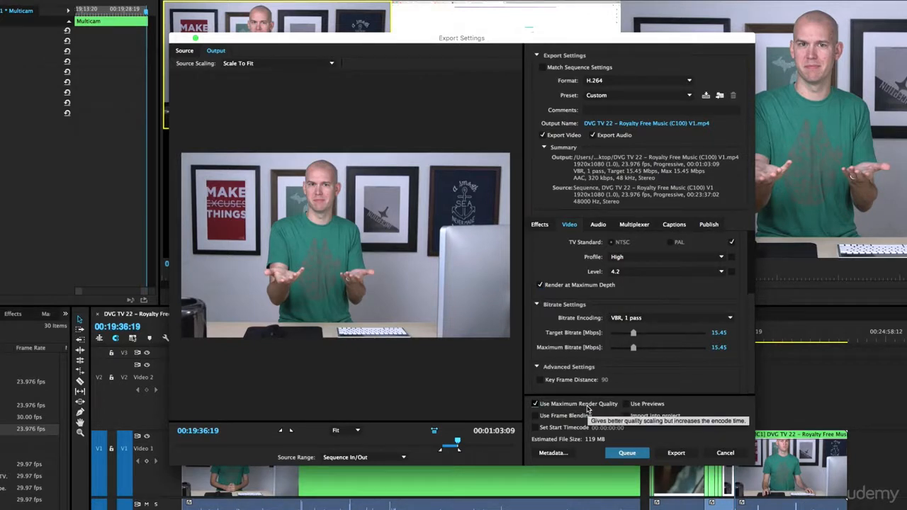
left_click(657, 408)
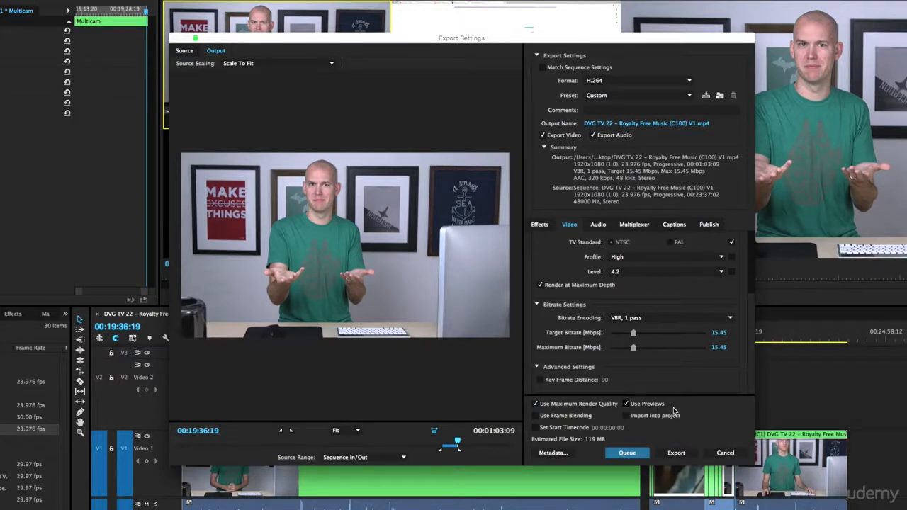
- Look through the audio, multiplexer, captions and publishing options of the export, including YouTube, Vimeo, Creative Cloud and FTP, and return to the video settings
left_click(598, 226)
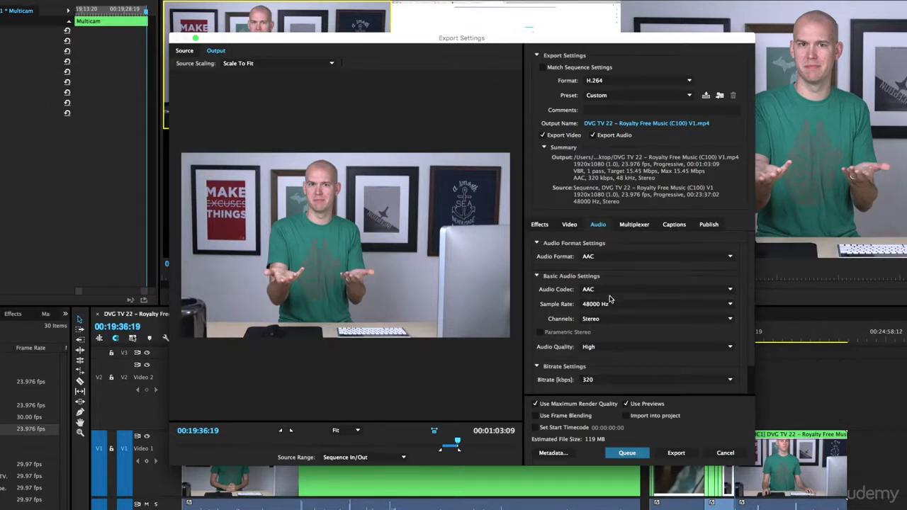
scroll(572, 319, "down", 2)
scroll(607, 270, "down", 2)
left_click(645, 225)
left_click(672, 227)
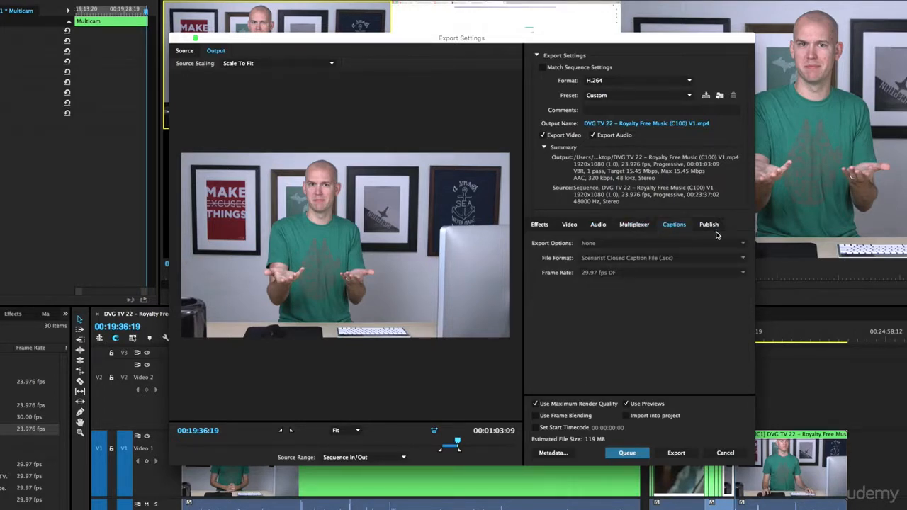
left_click(709, 227)
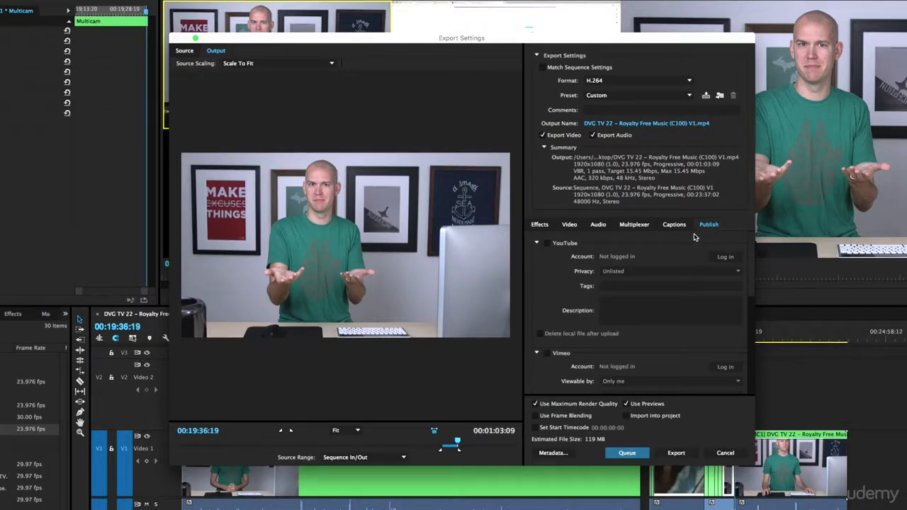
scroll(565, 248, "down", 10)
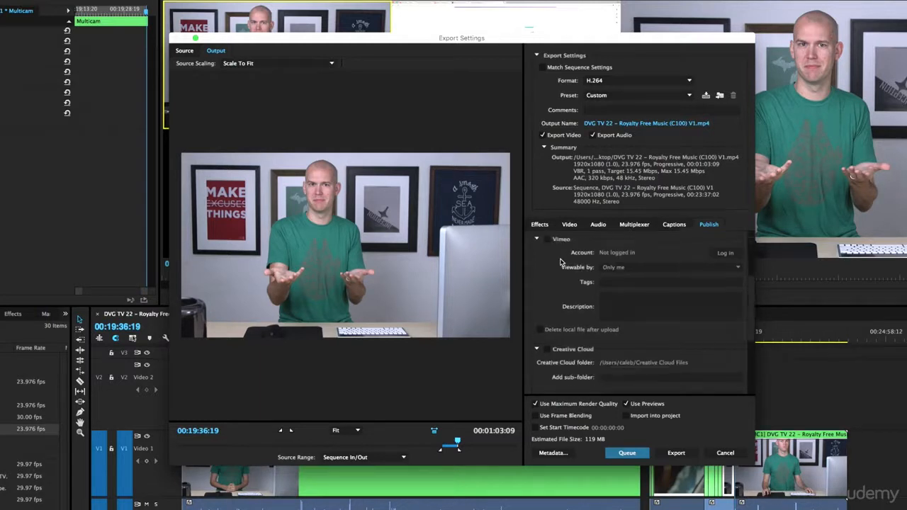
scroll(570, 282, "up", 2)
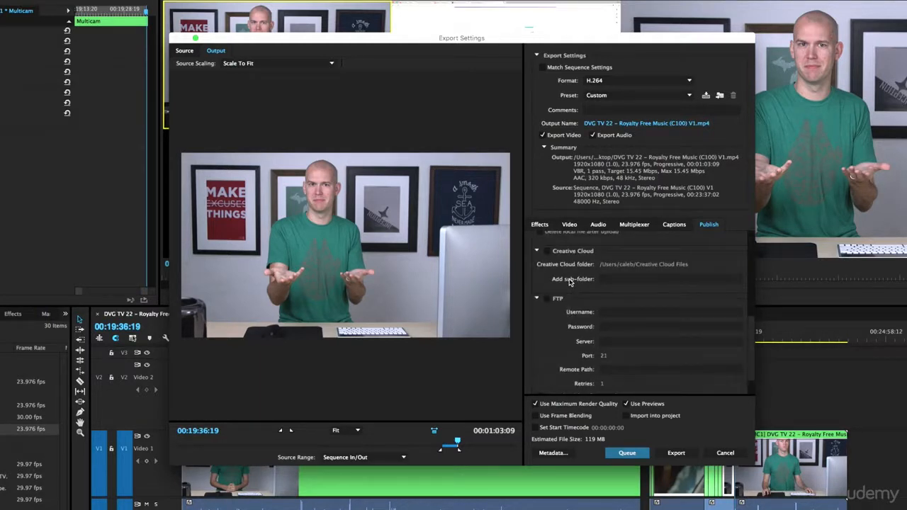
scroll(569, 282, "up", 5)
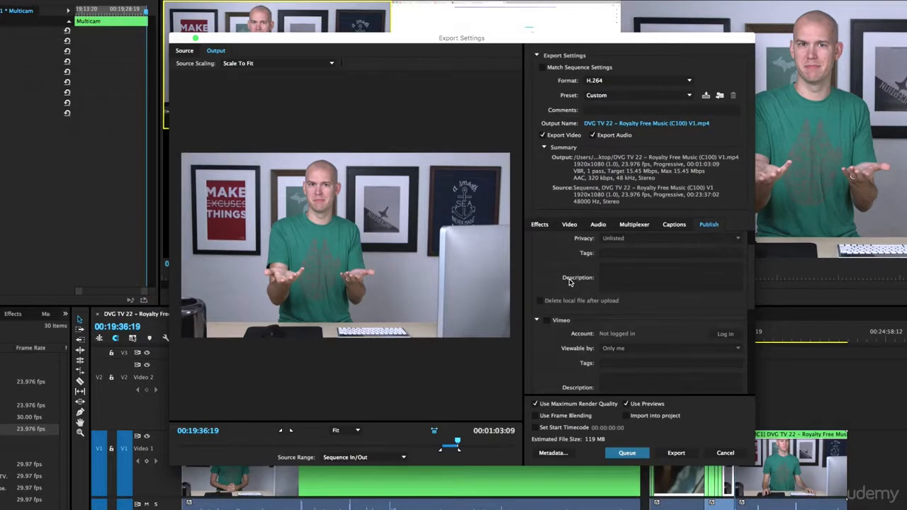
scroll(569, 282, "up", 2)
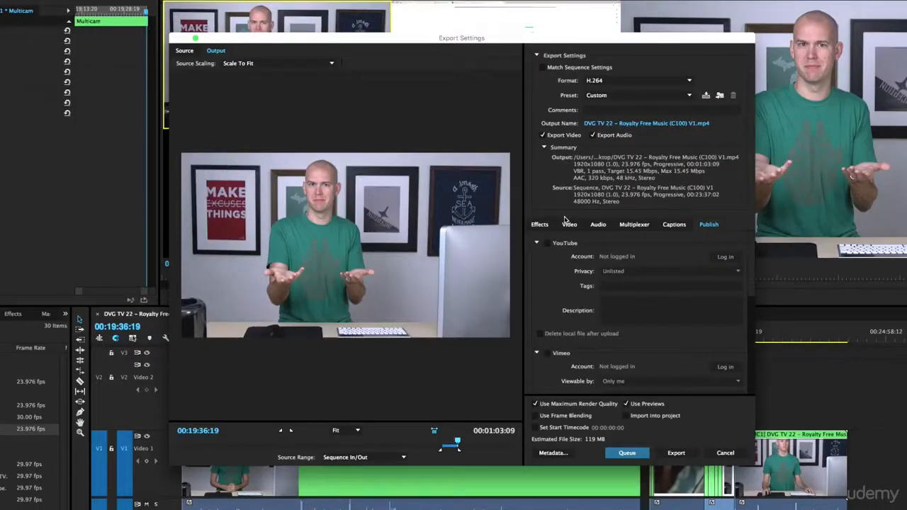
scroll(616, 352, "down", 3)
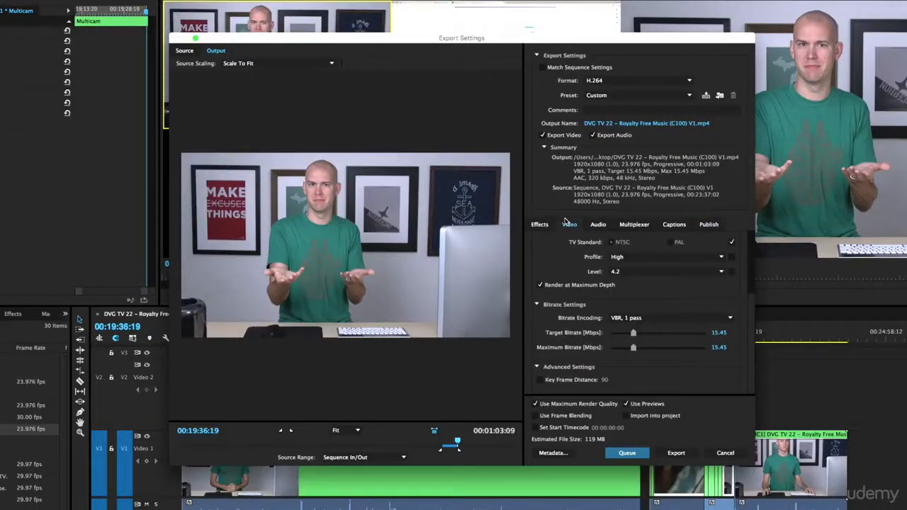
- Try a direct export, cancel the encoding and send the sequence to the Media Encoder queue instead
left_click(684, 457)
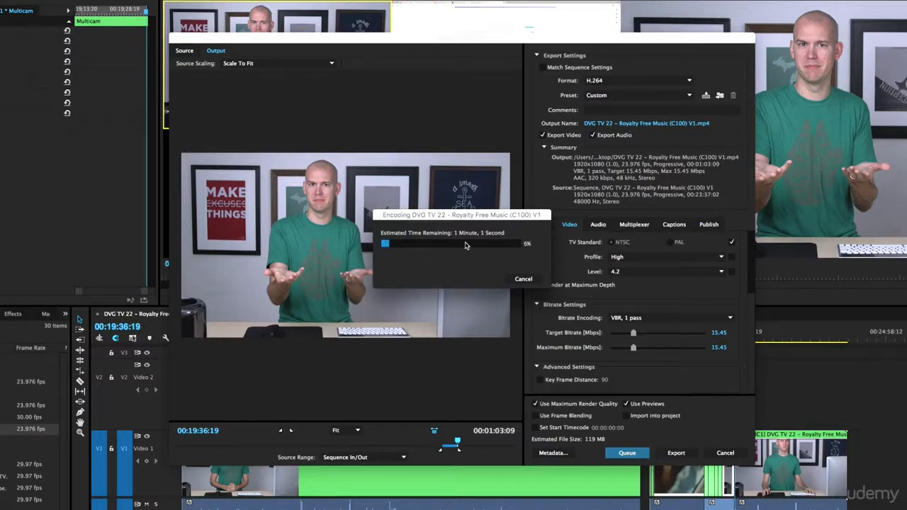
left_click(526, 278)
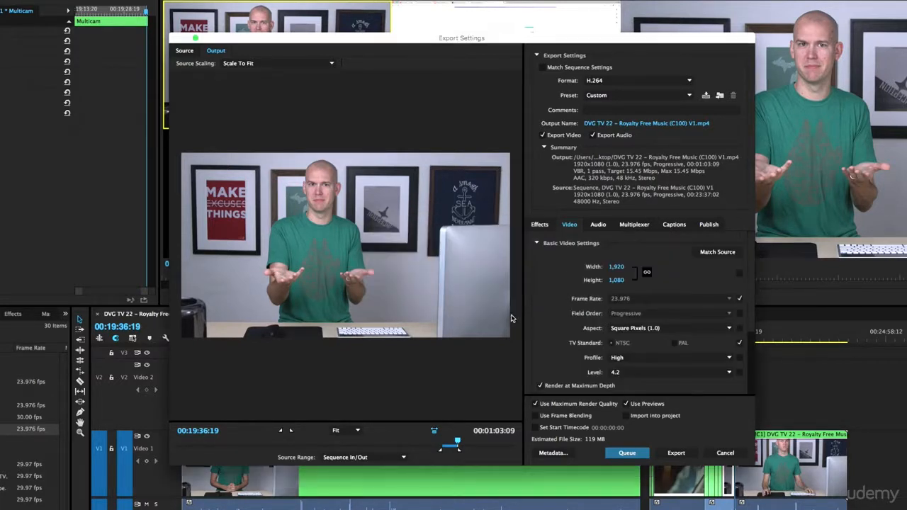
left_click(644, 455)
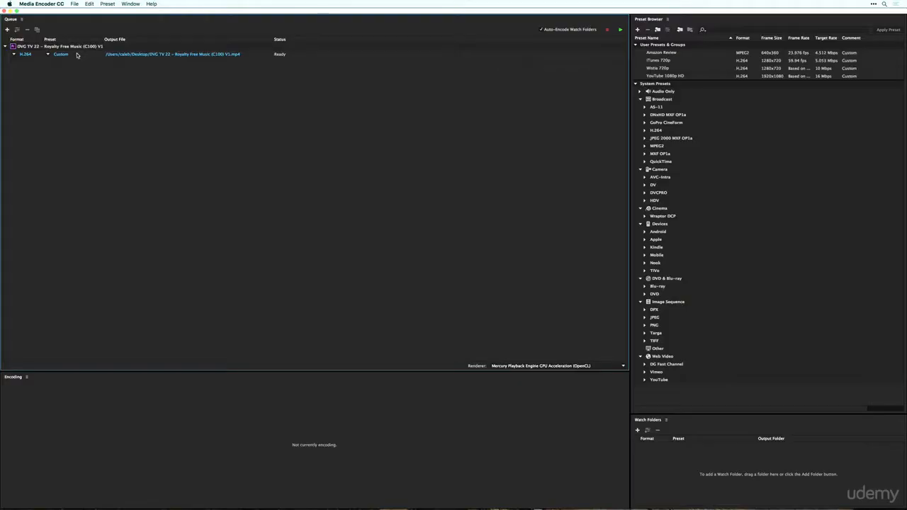
- Duplicate the queued H.264 output twice to get three outputs of the same sequence
right_click(77, 55)
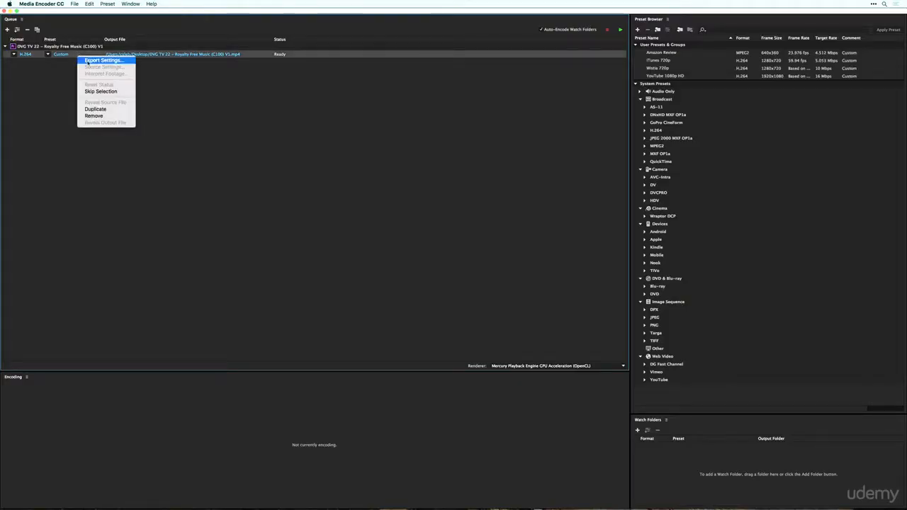
left_click(98, 109)
right_click(84, 63)
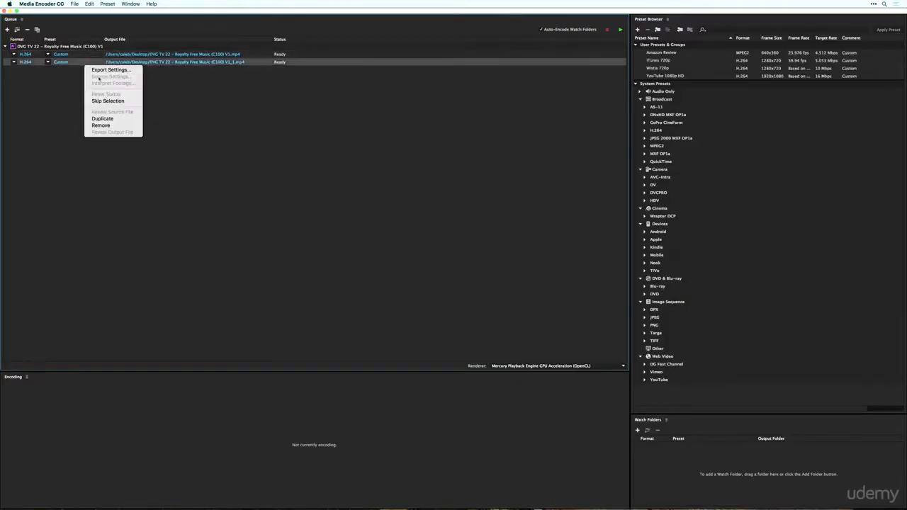
left_click(102, 118)
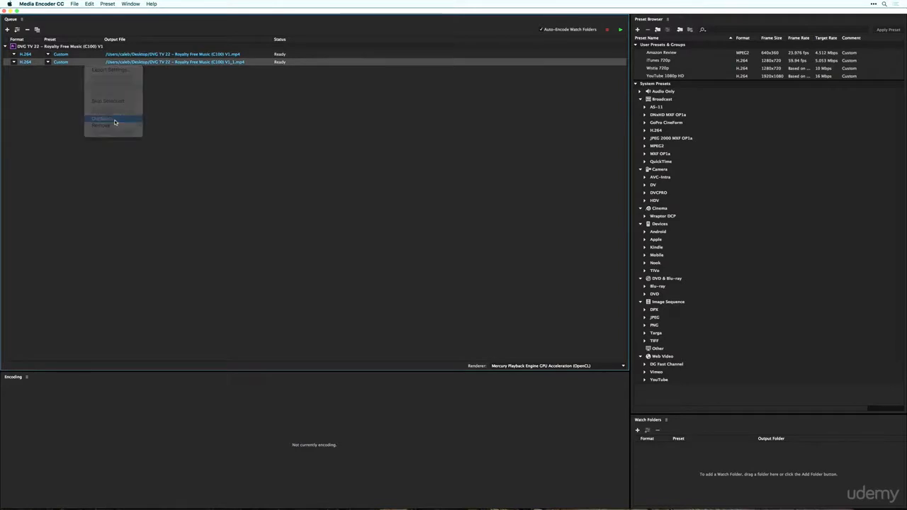
- Assign the YouTube 1080p HD preset to the first queued output and iTunes 720p to the second
left_click(47, 55)
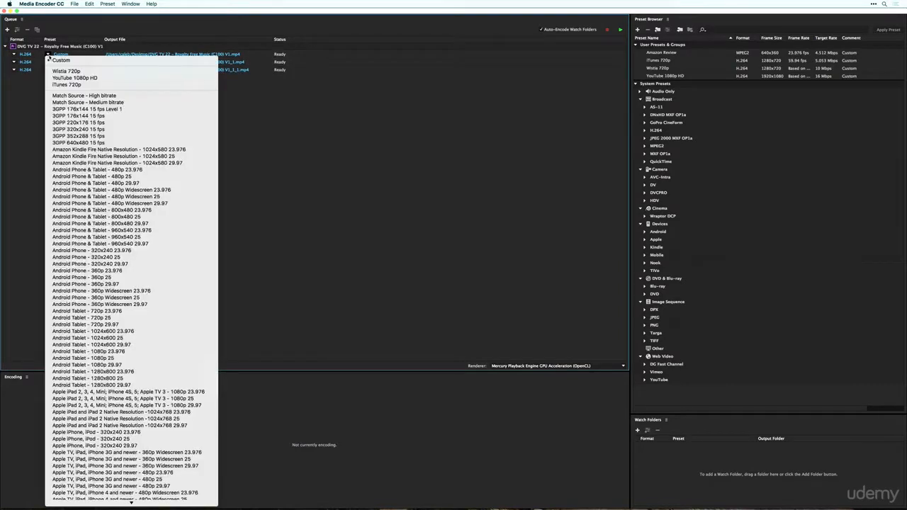
left_click(55, 75)
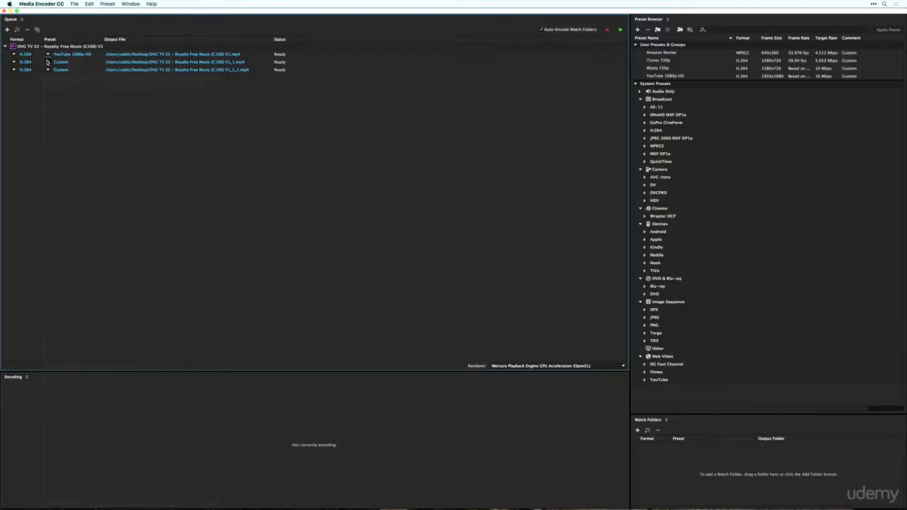
left_click(48, 62)
left_click(71, 93)
- Look at the presets for the third queued output and change its format to MP3
left_click(48, 71)
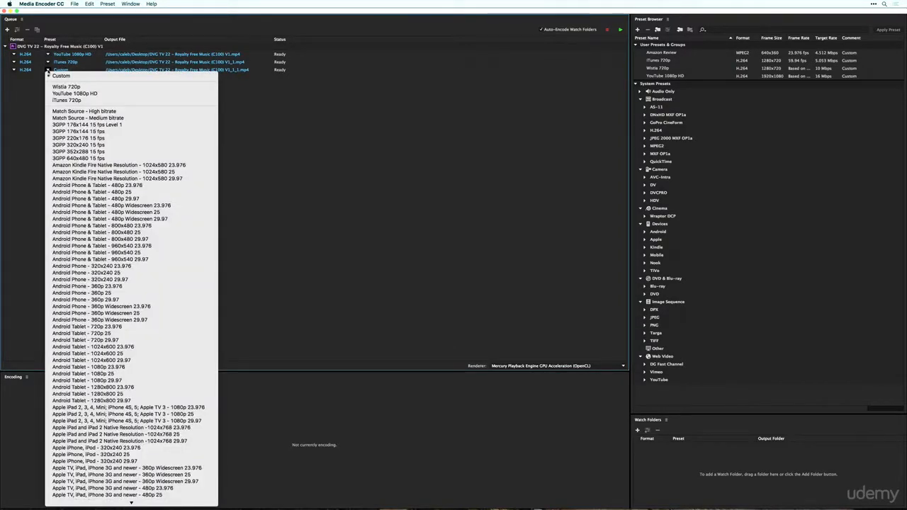
left_click(48, 70)
left_click(15, 70)
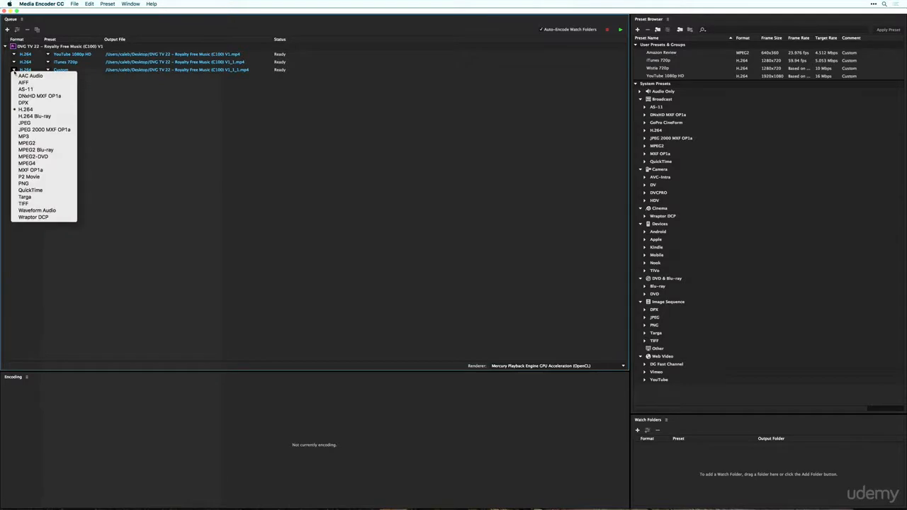
left_click(46, 136)
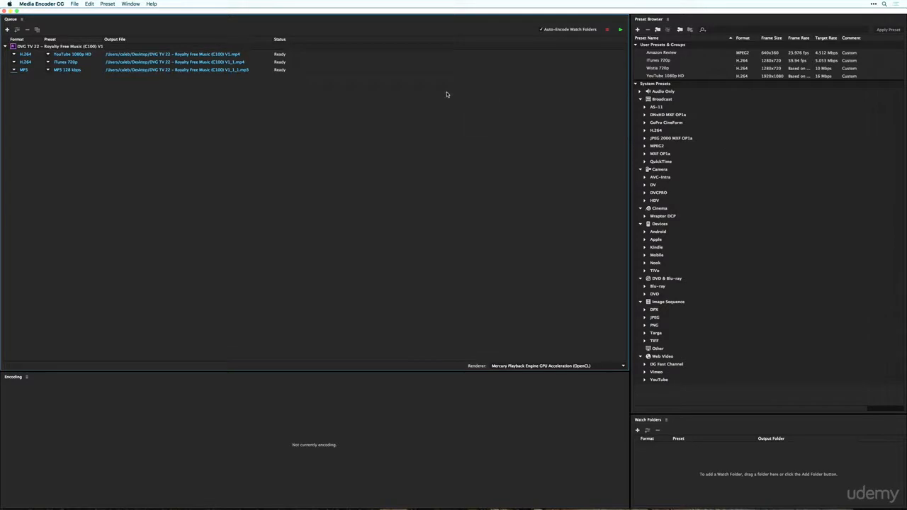
- Start encoding the three queued outputs and stop the queue while it is running
left_click(619, 29)
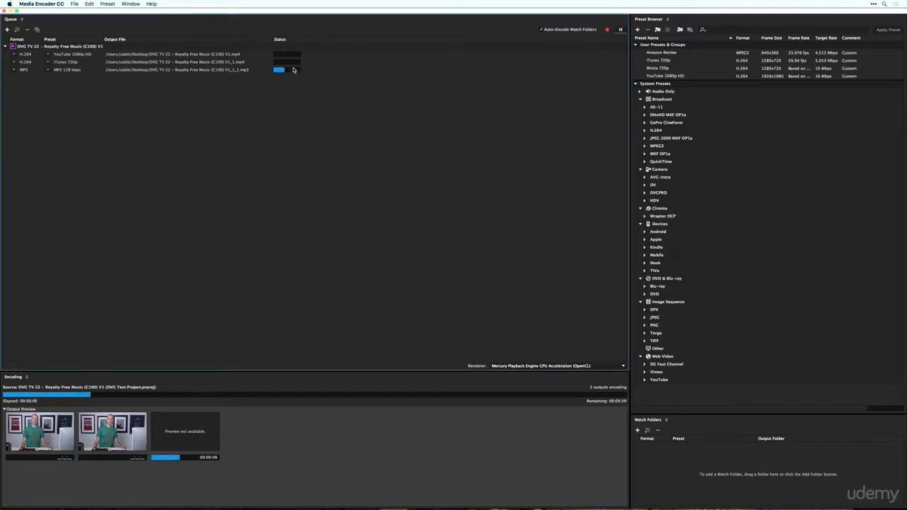
left_click(606, 31)
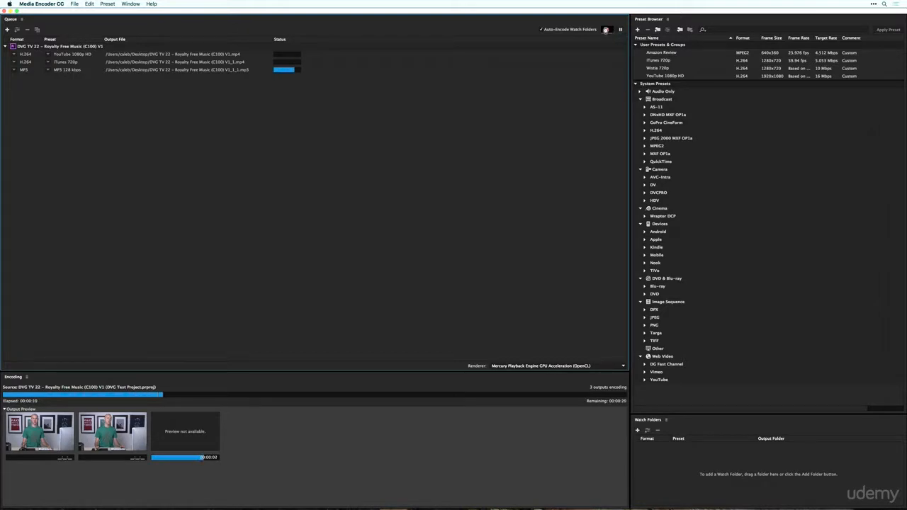